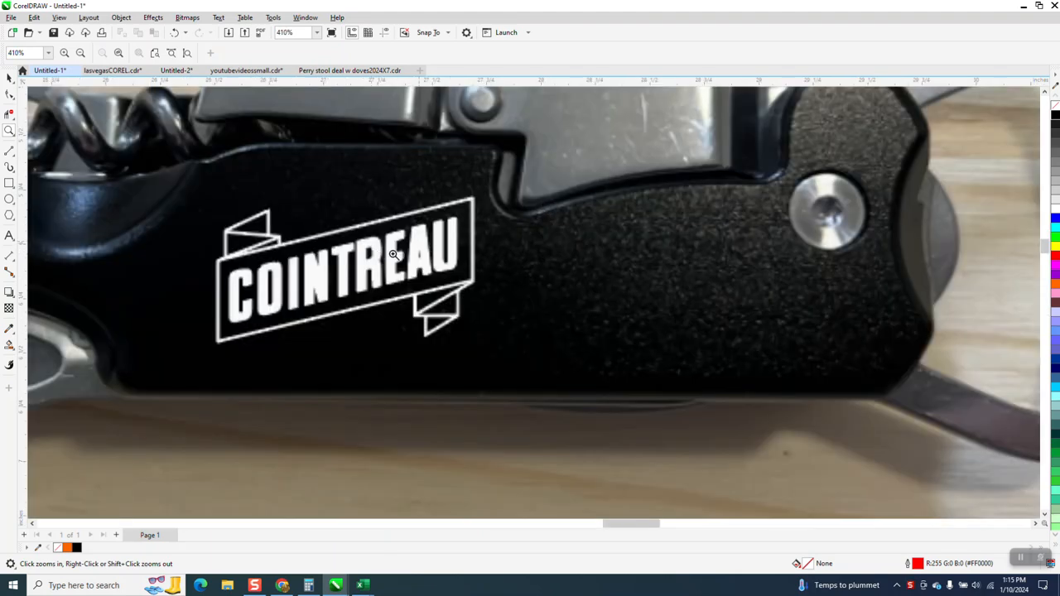
Step: Spread the grey Cointreau bitmap and the outlined vector logo apart below the knife photo, leaving free space between them
scroll(423, 218, "down", 3)
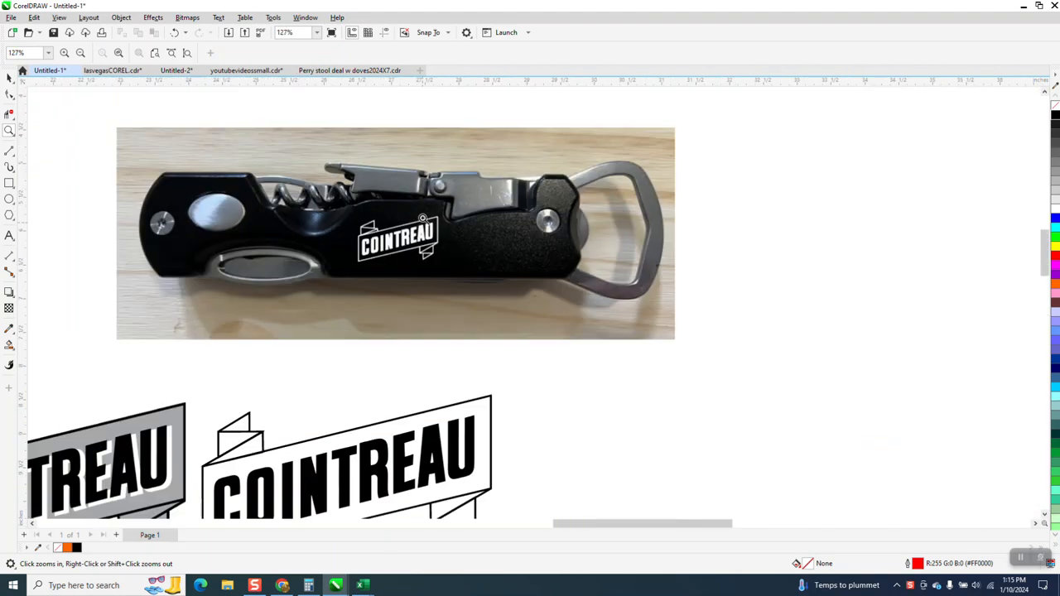
right_click(495, 220)
left_click_drag(344, 294, 541, 397)
right_click(514, 340)
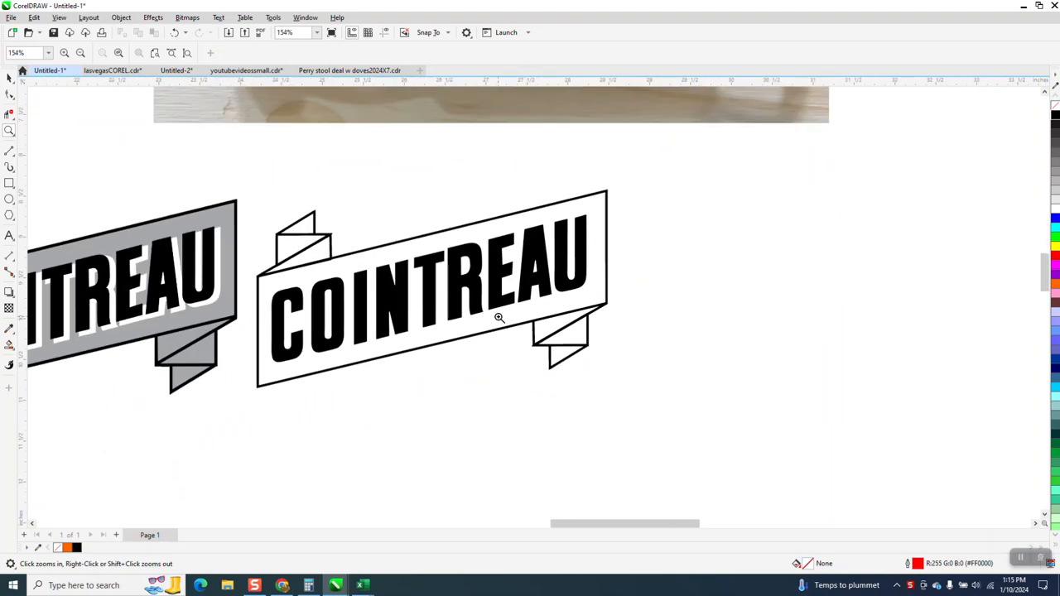
right_click(494, 310)
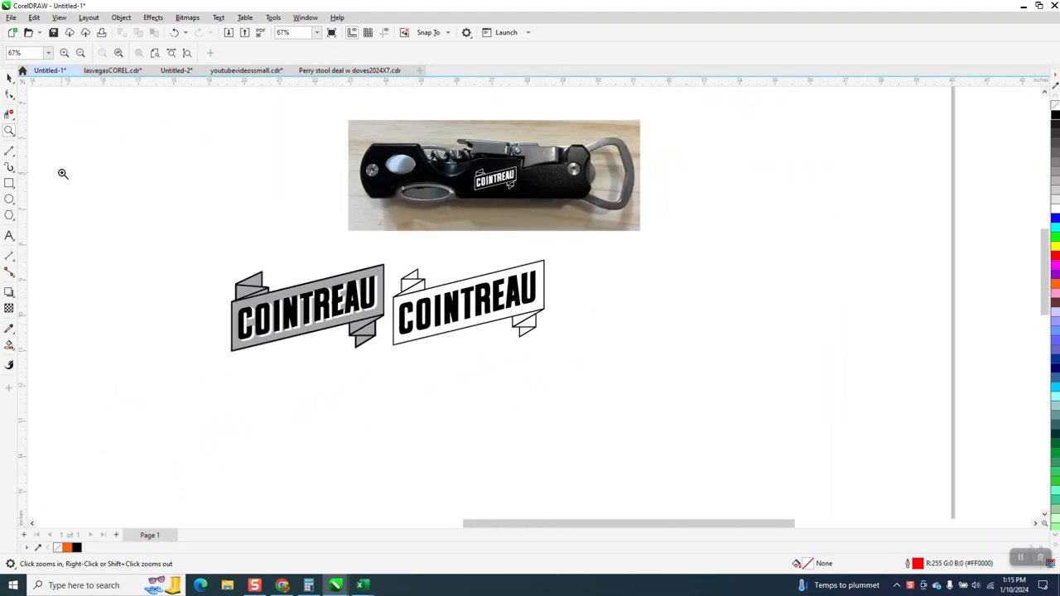
left_click(9, 77)
left_click_drag(365, 302, 280, 290)
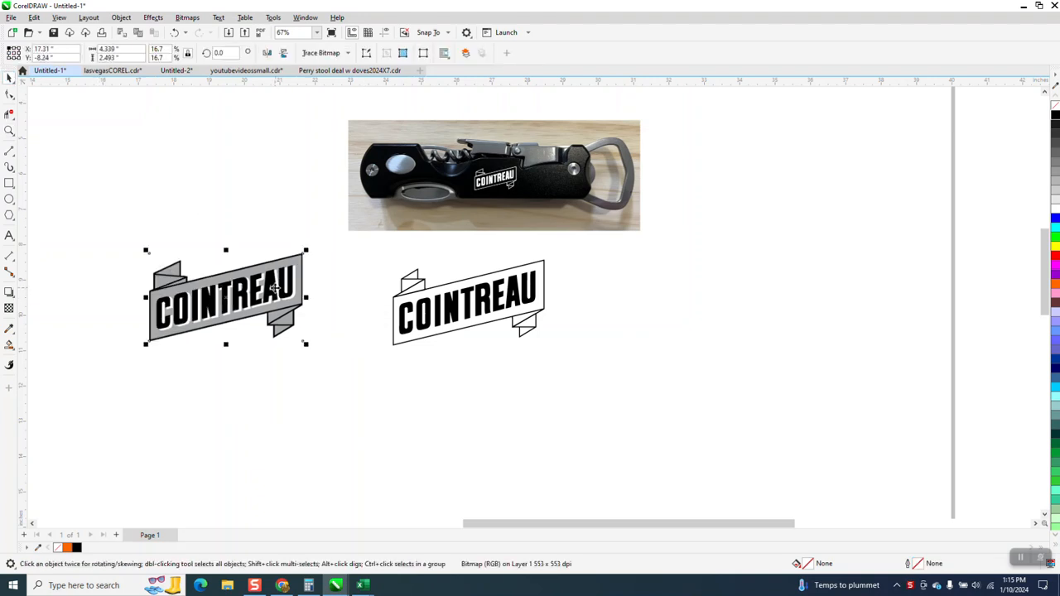
left_click_drag(356, 260, 580, 351)
left_click_drag(497, 307, 728, 290)
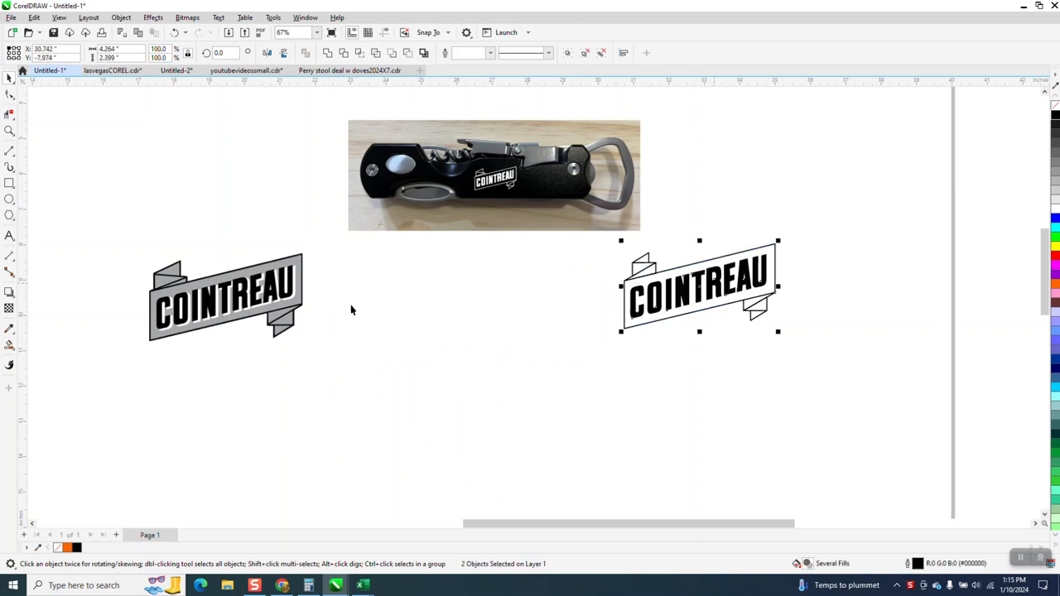
left_click_drag(300, 300, 438, 313)
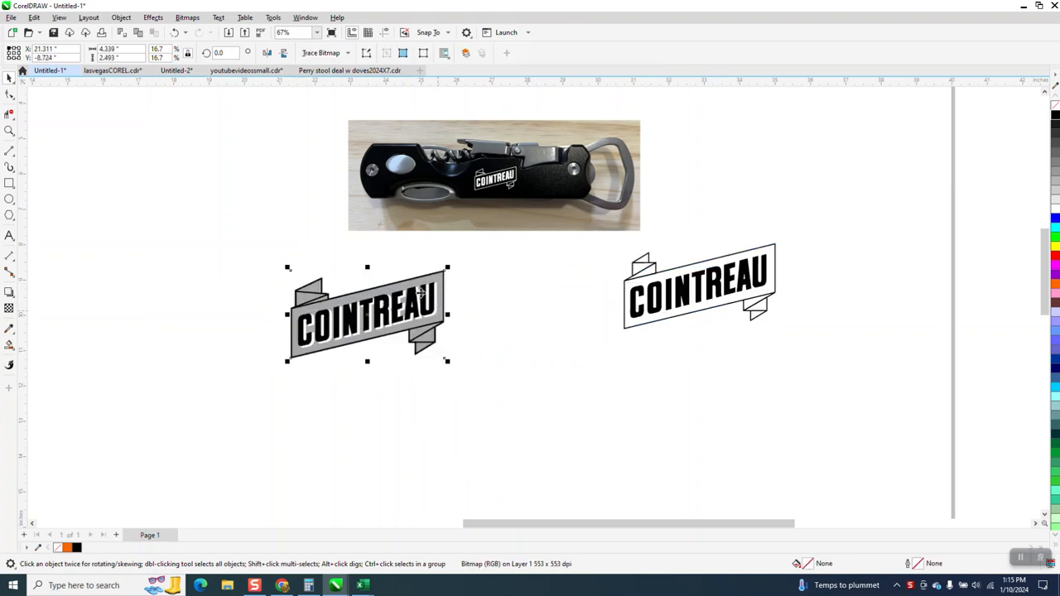
left_click(253, 152)
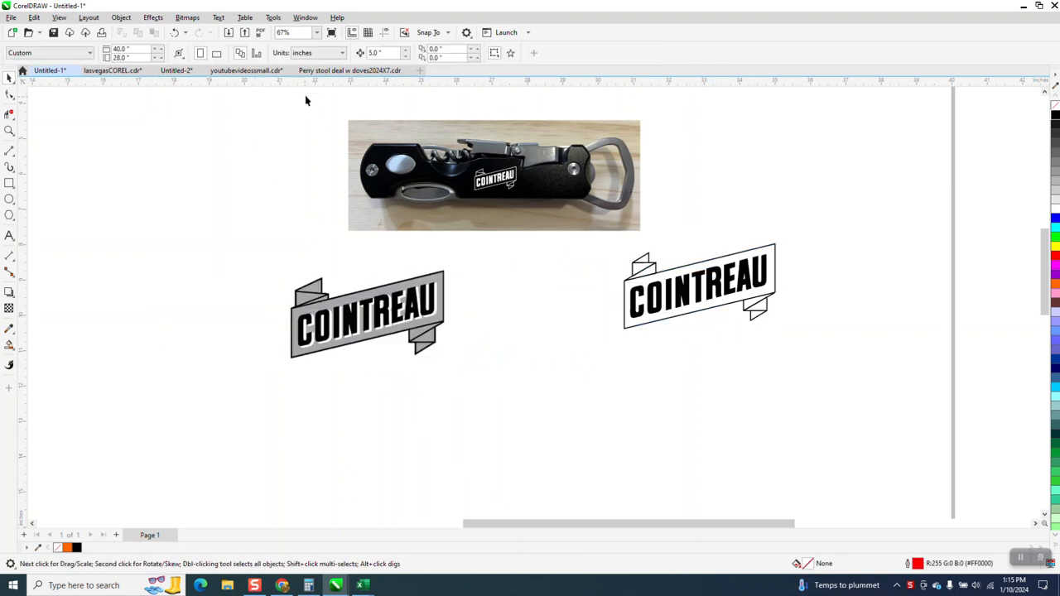
Step: Outline-trace the grey Cointreau bitmap as Clipart, and move both the trace and the outlined vector logo 5 inches to the right
left_click(390, 300)
left_click(349, 54)
mouse_move(348, 99)
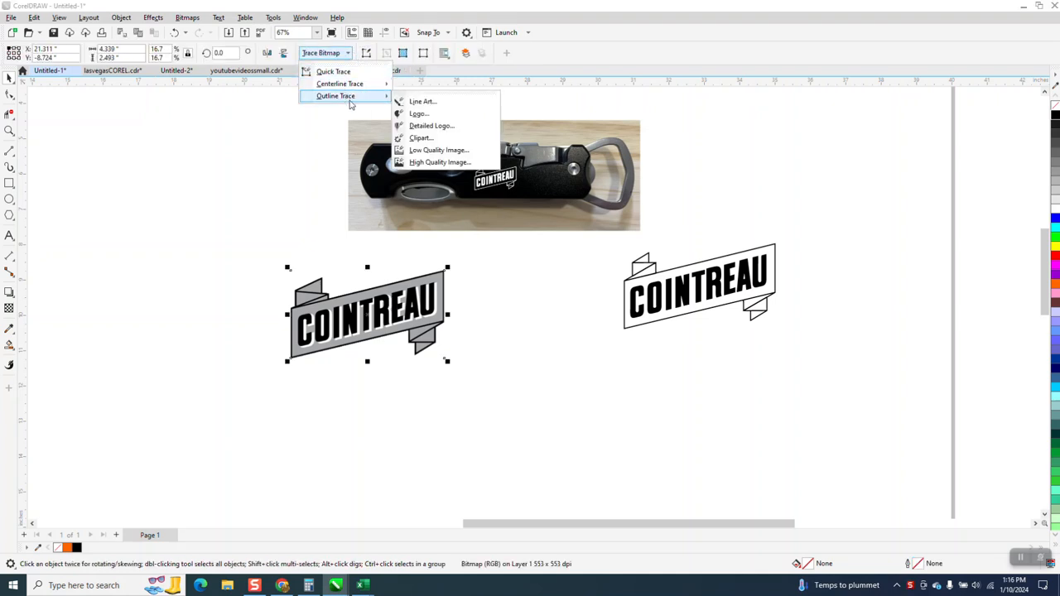
left_click(409, 139)
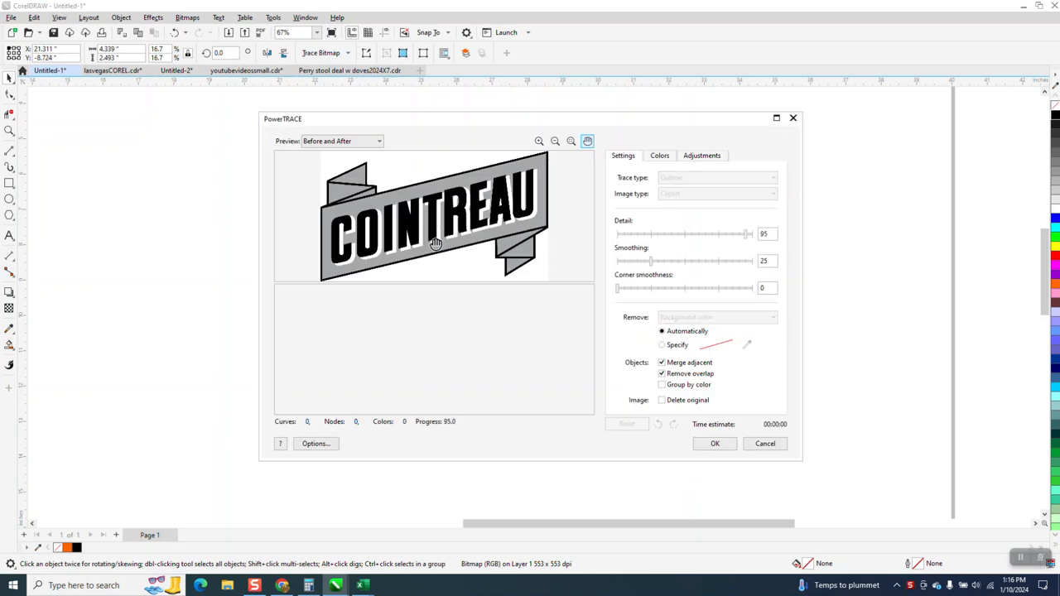
left_click(716, 445)
key("ctrl+d")
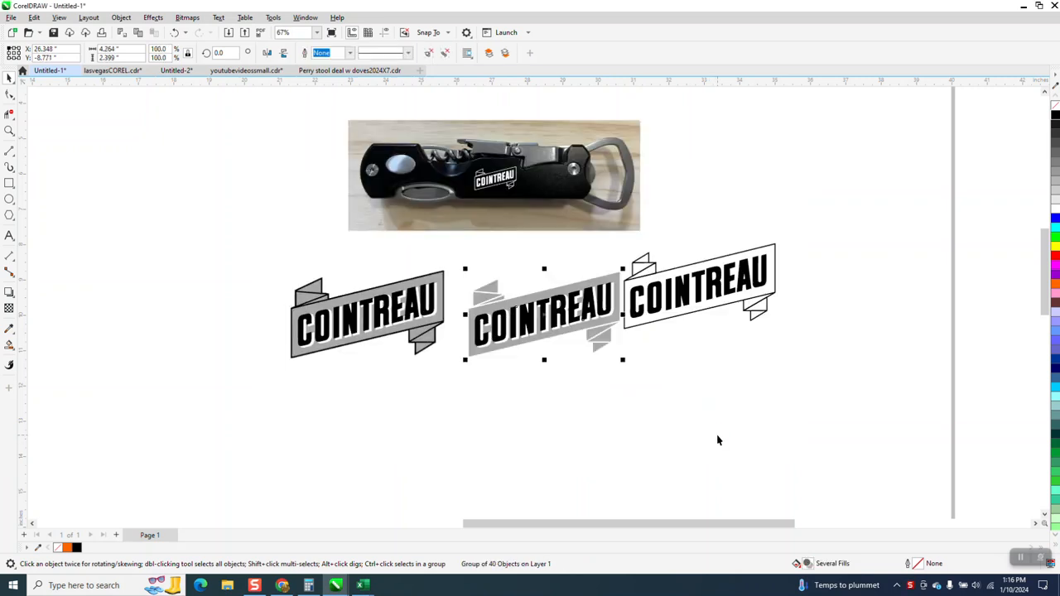
left_click_drag(622, 238, 802, 355)
key("Right")
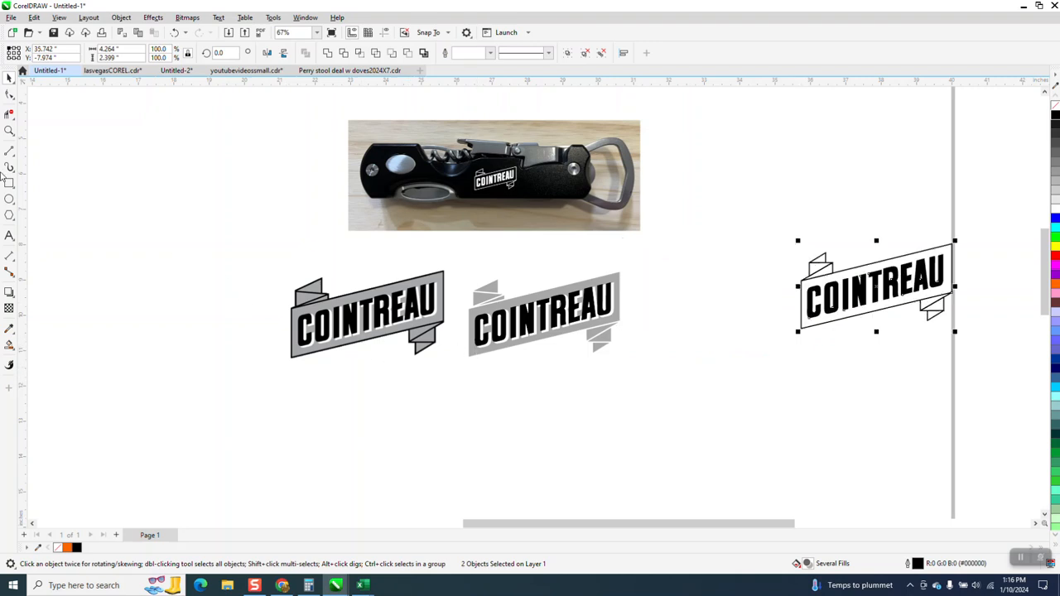
Step: Ungroup the traced Cointreau logo into separate objects
left_click(10, 130)
left_click_drag(428, 264, 701, 382)
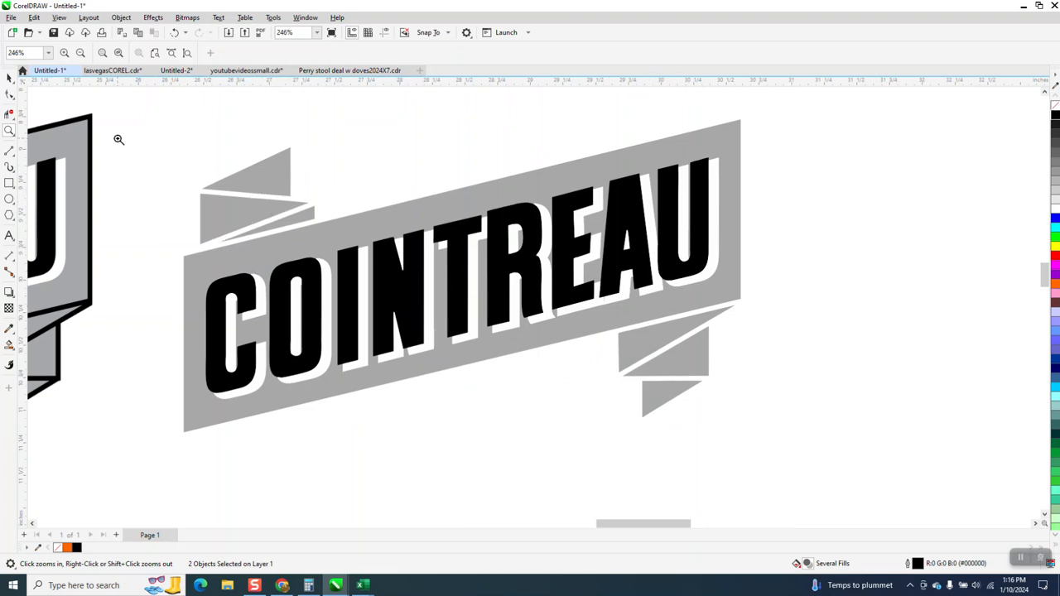
left_click(9, 77)
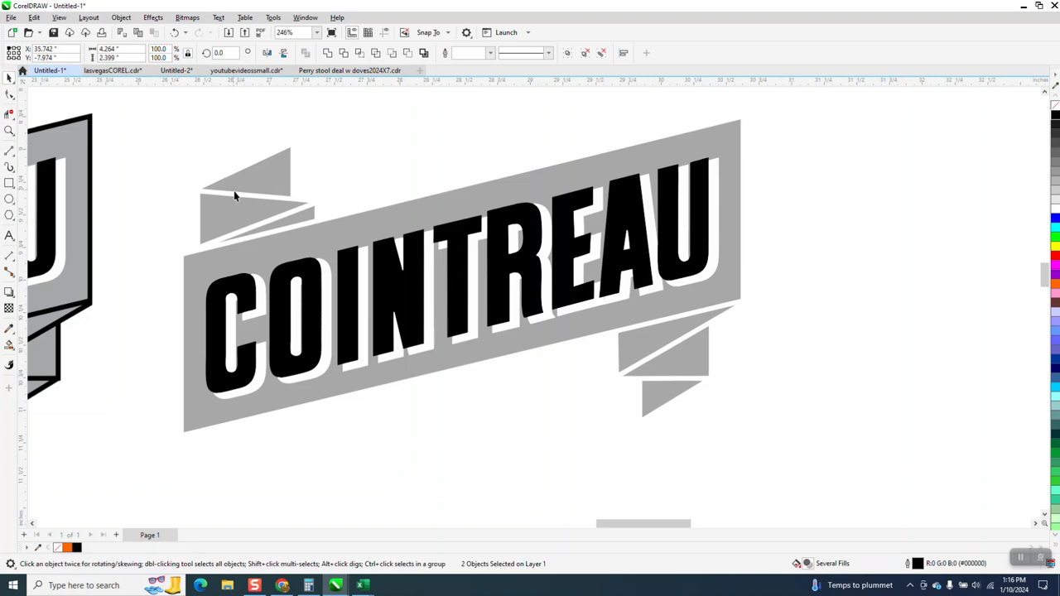
left_click(280, 243)
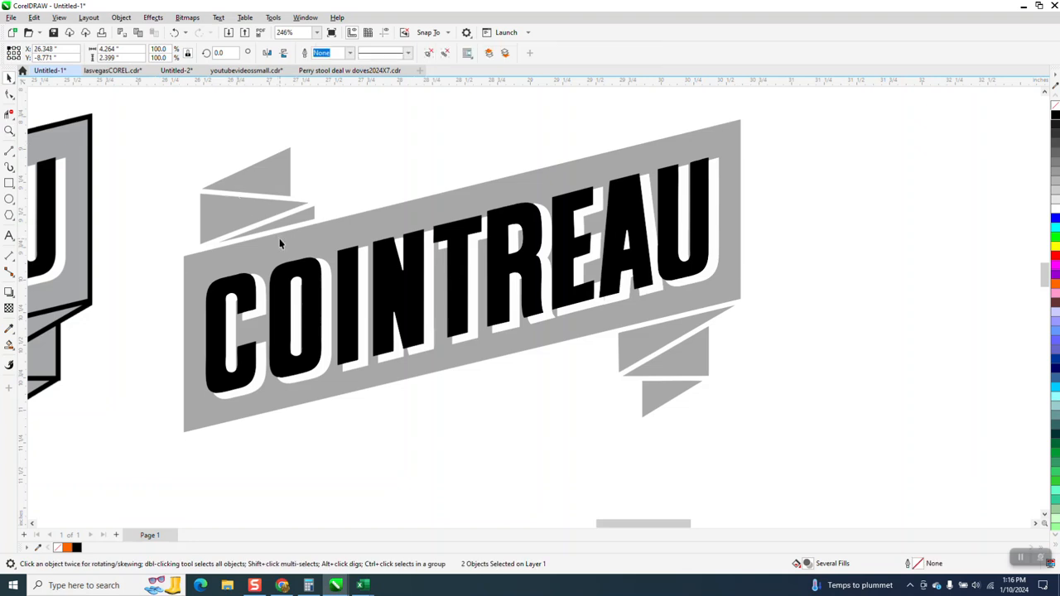
left_click(121, 17)
mouse_move(149, 210)
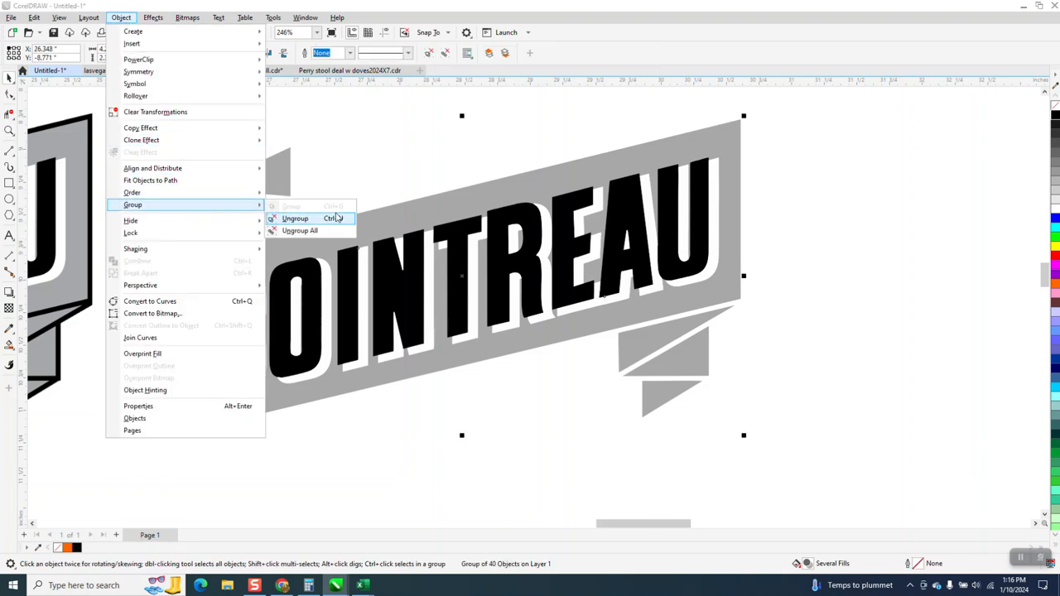
left_click(303, 218)
left_click(331, 170)
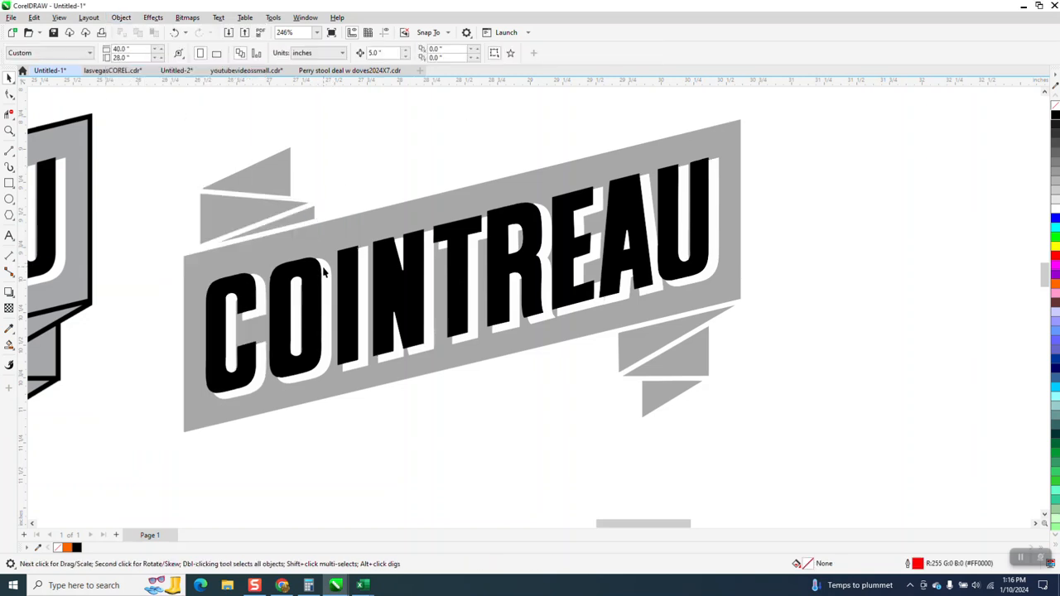
left_click(327, 245)
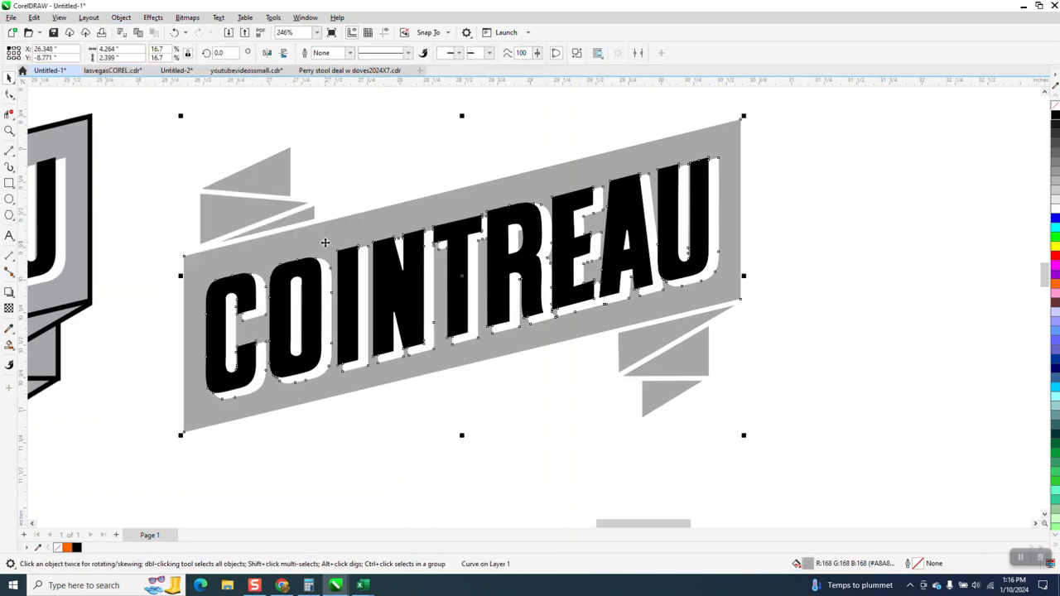
key("Delete")
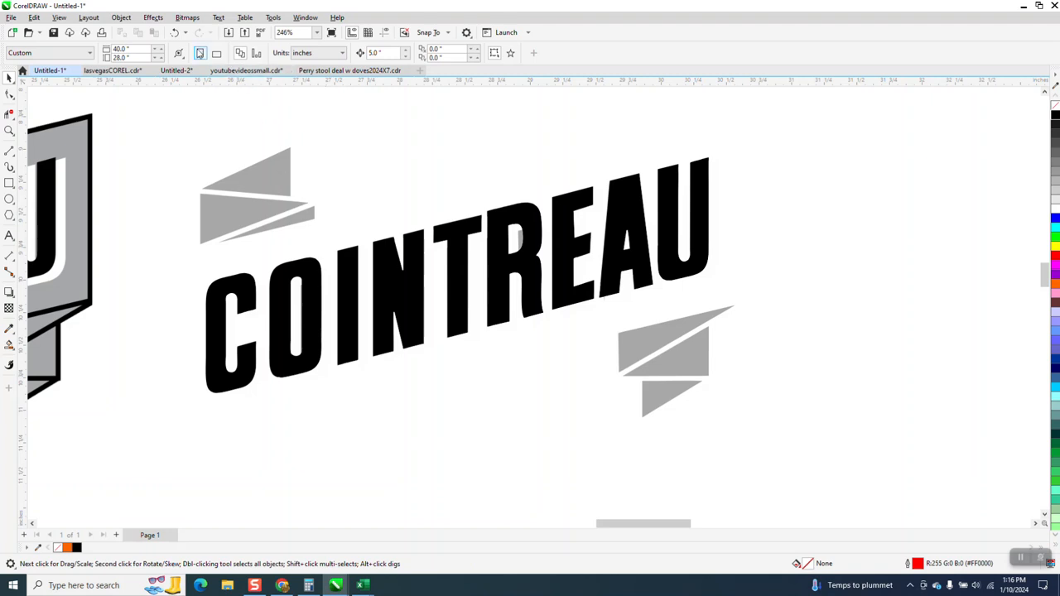
left_click(174, 32)
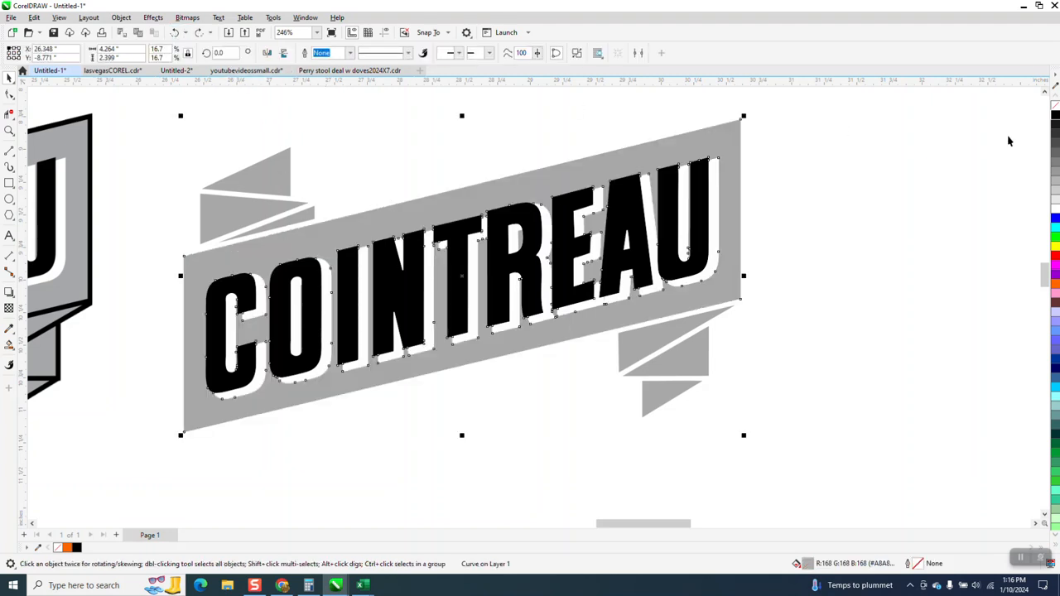
Step: Replace the main banner shape's grey fill with a black hairline outline and break the curve apart
left_click(1054, 105)
right_click(1055, 118)
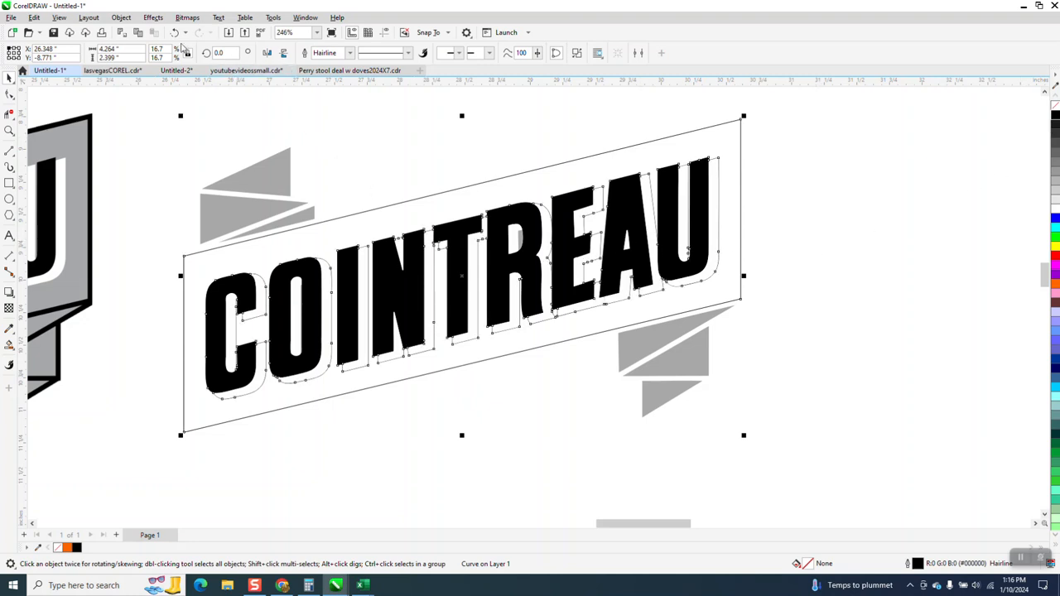
left_click(121, 18)
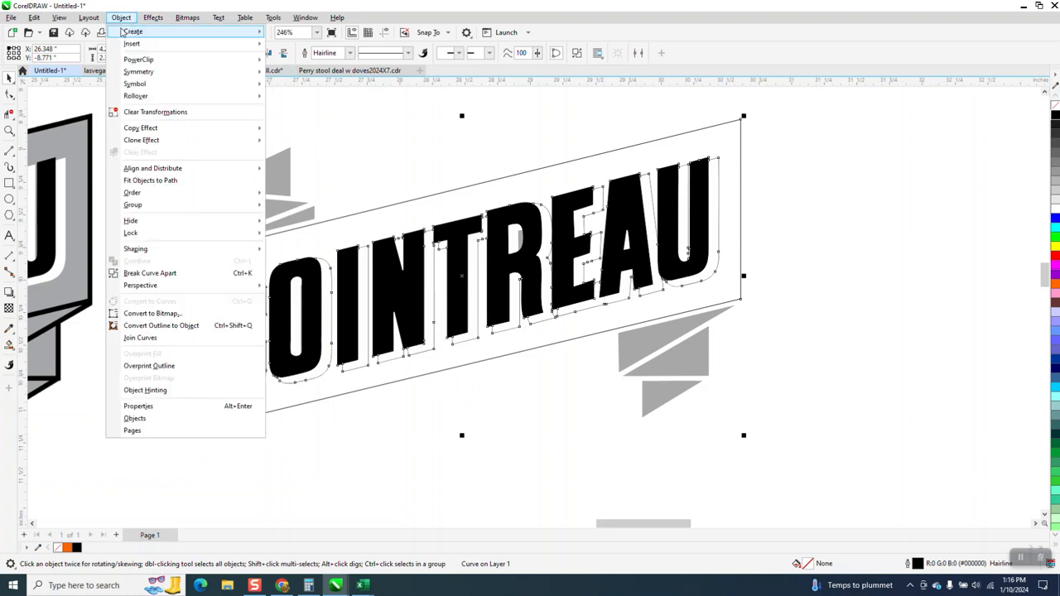
left_click(153, 279)
left_click(393, 185)
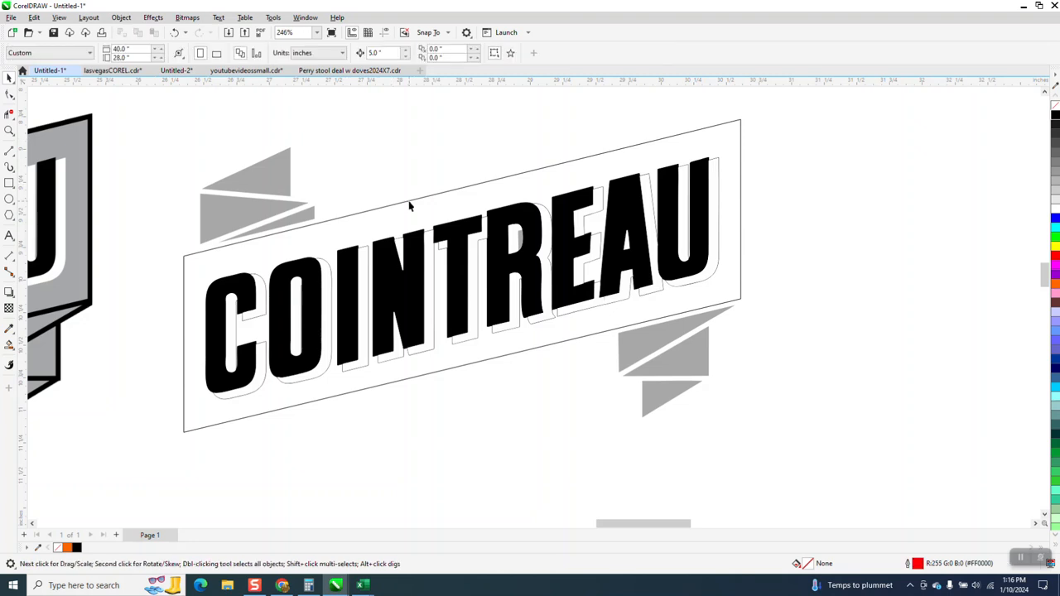
Step: Move the banner's outer outline 5 inches to the right, away from the lettering
left_click(408, 205)
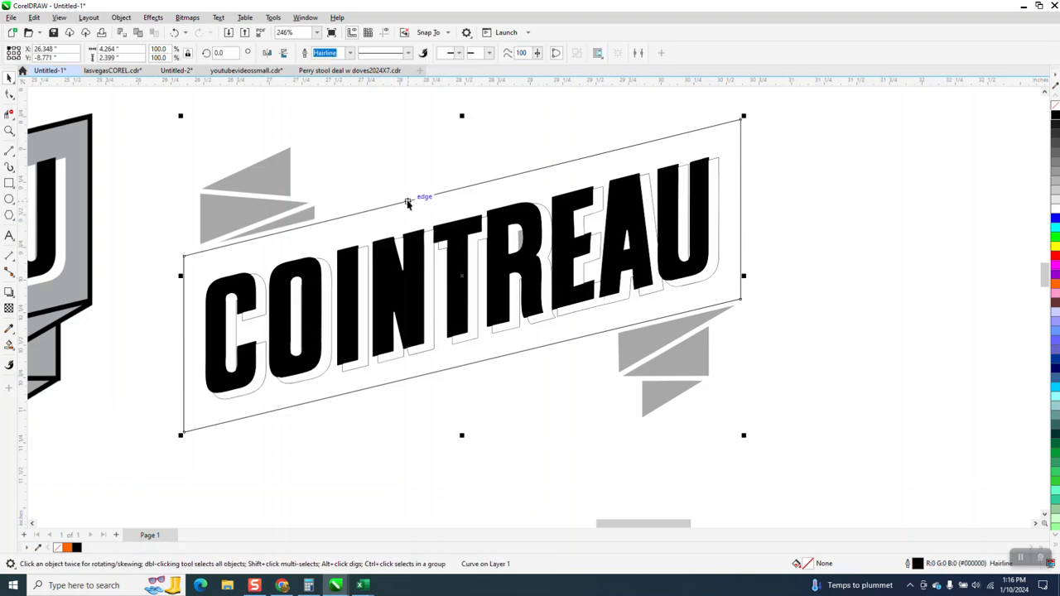
scroll(399, 205, "down", 2)
key("Right")
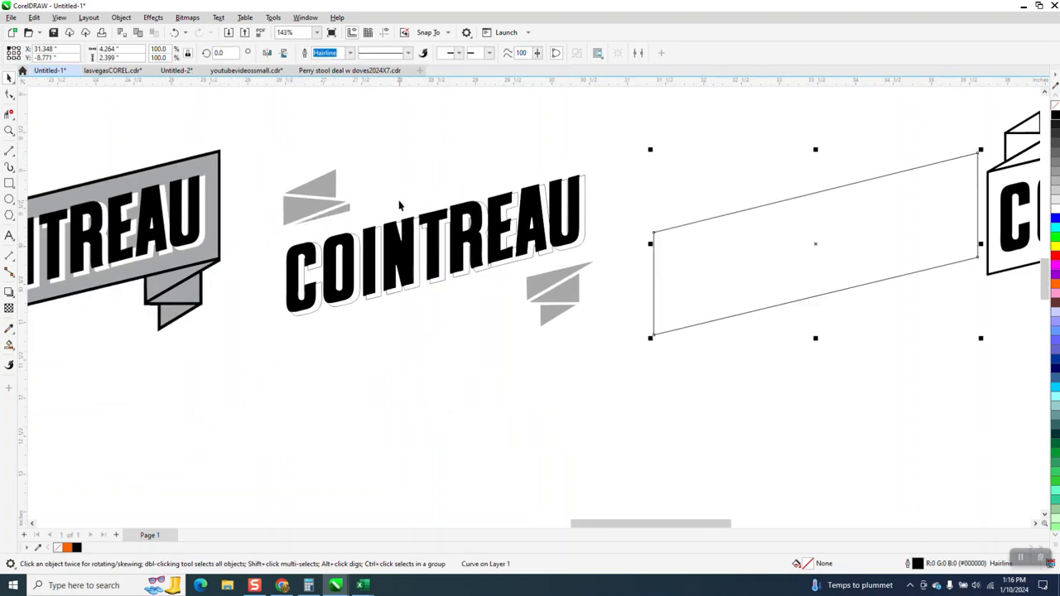
scroll(439, 241, "down", 1)
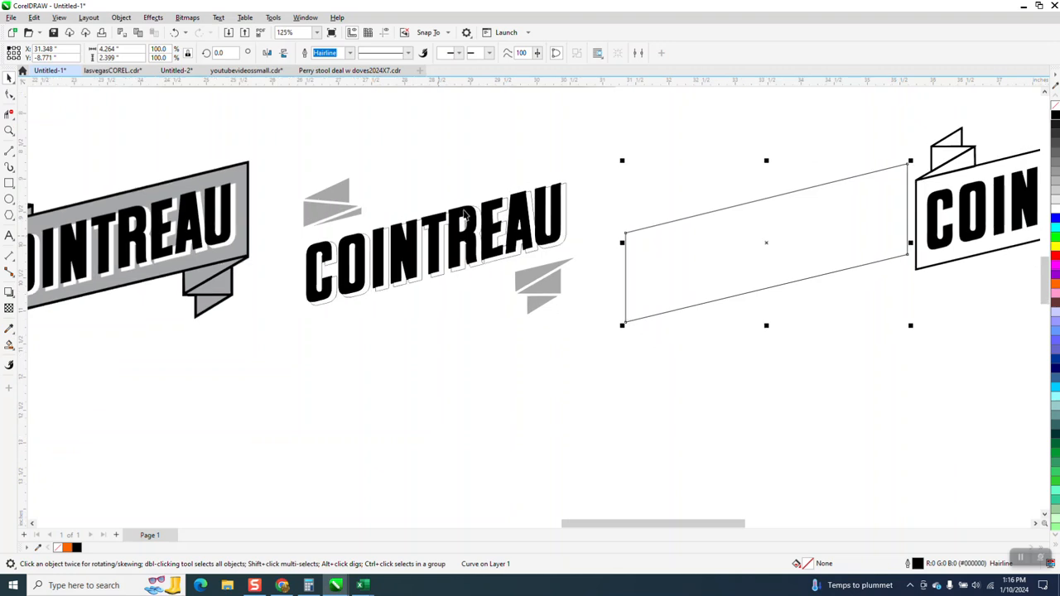
Step: Move the black letters U, A, E, R, T, N, I and O and the small white piece beside the C 5 inches down
left_click(554, 207)
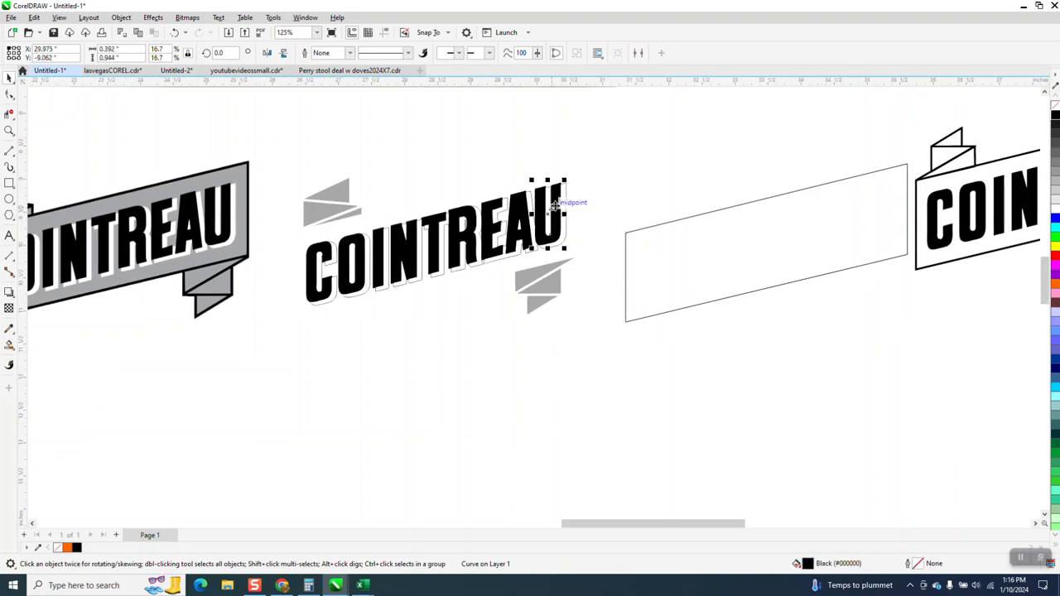
key("Down")
left_click(517, 223)
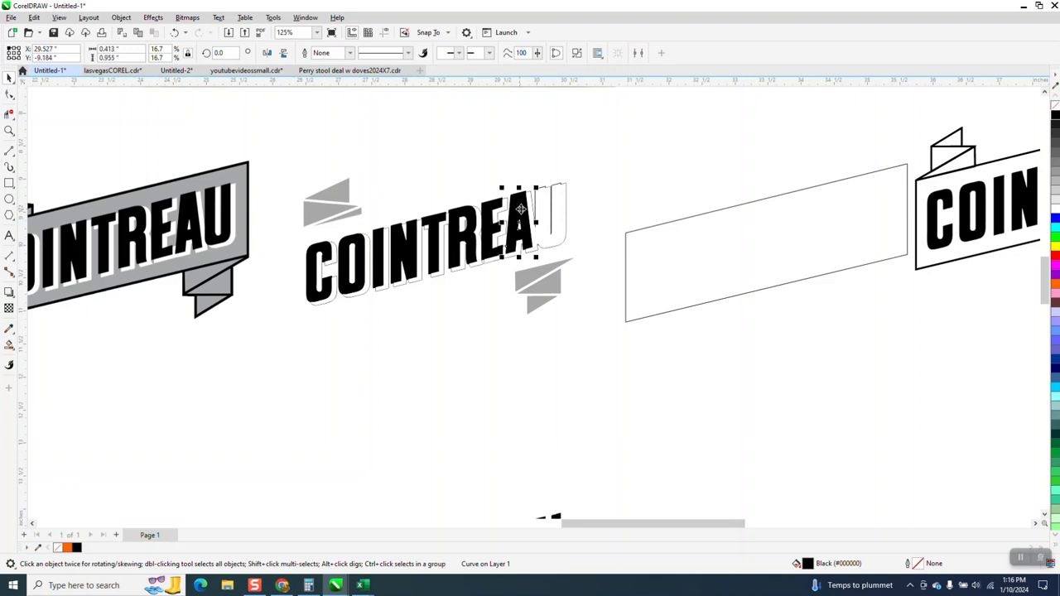
key("Down")
left_click(490, 217)
key("Down")
left_click(474, 224)
key("Down")
left_click(436, 226)
key("Down")
left_click(411, 237)
key("Down")
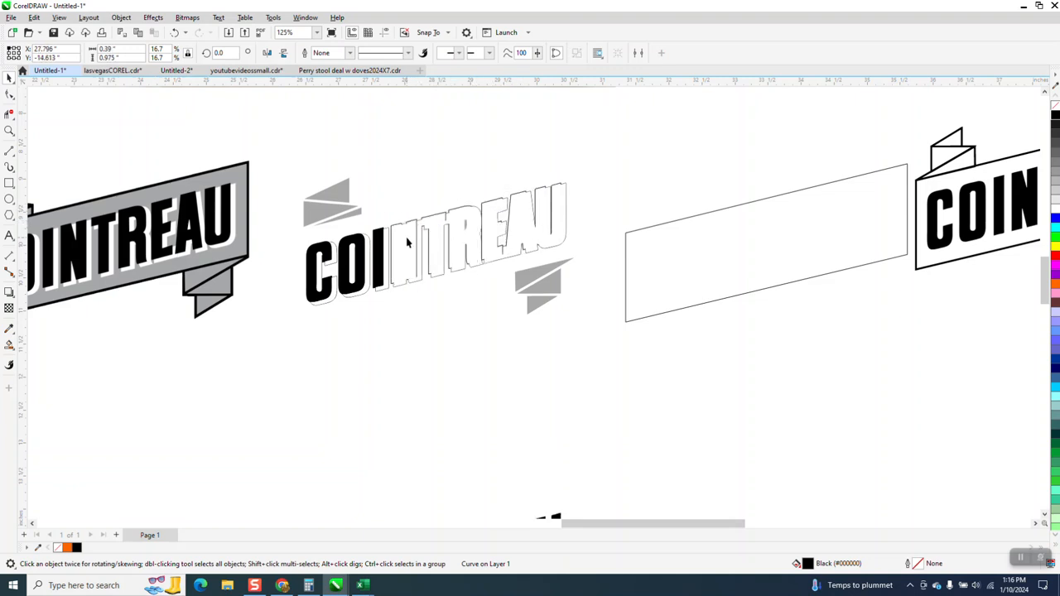
left_click(382, 244)
key("Down")
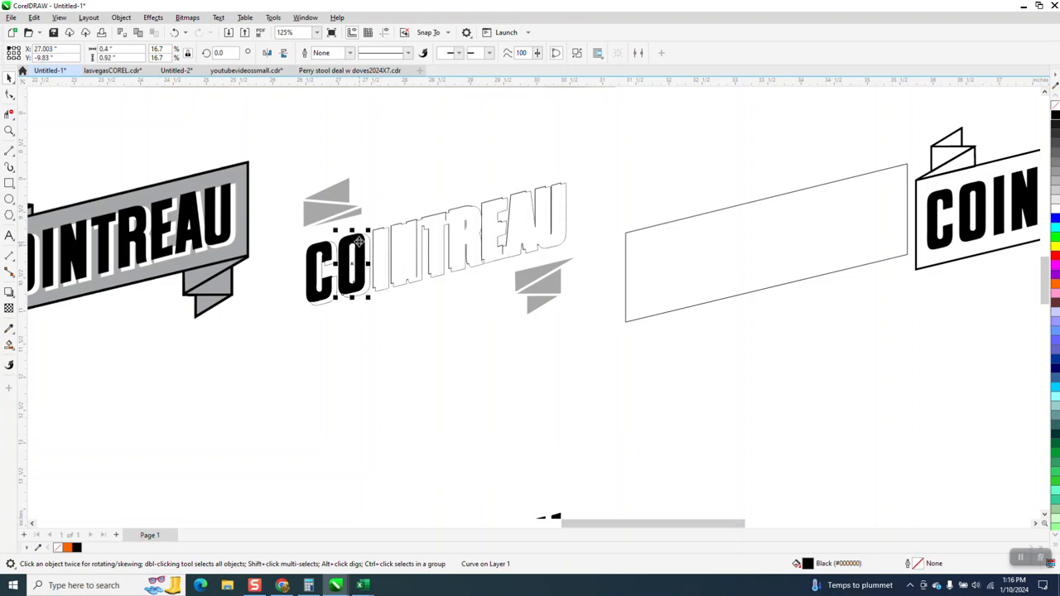
left_click(354, 249)
key("Down")
left_click(335, 245)
key("Down")
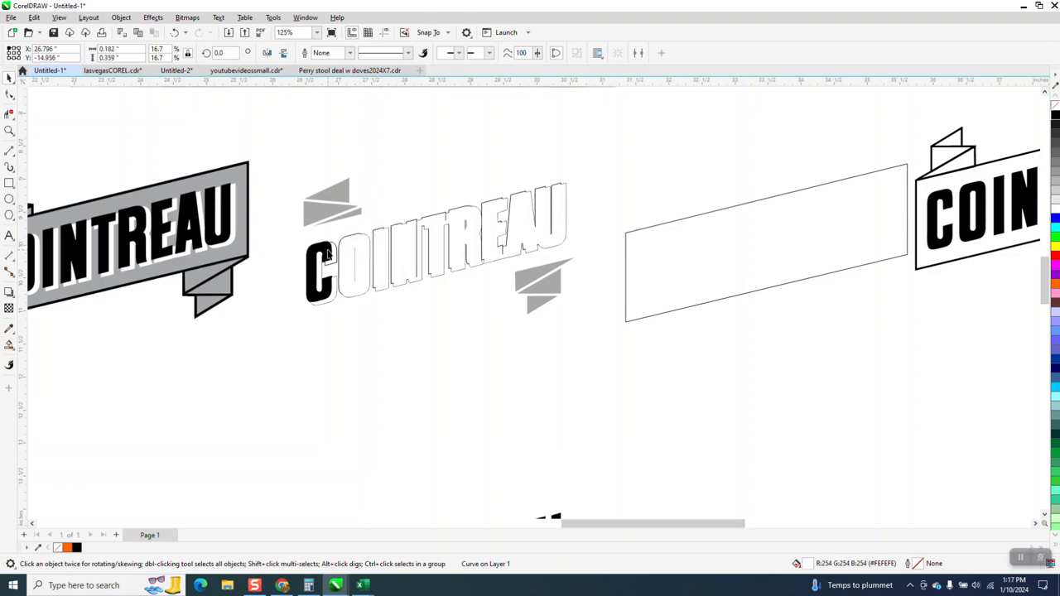
Step: Move the black letter C 5 inches down in line with the other separated black letters
scroll(332, 257, "down", 1)
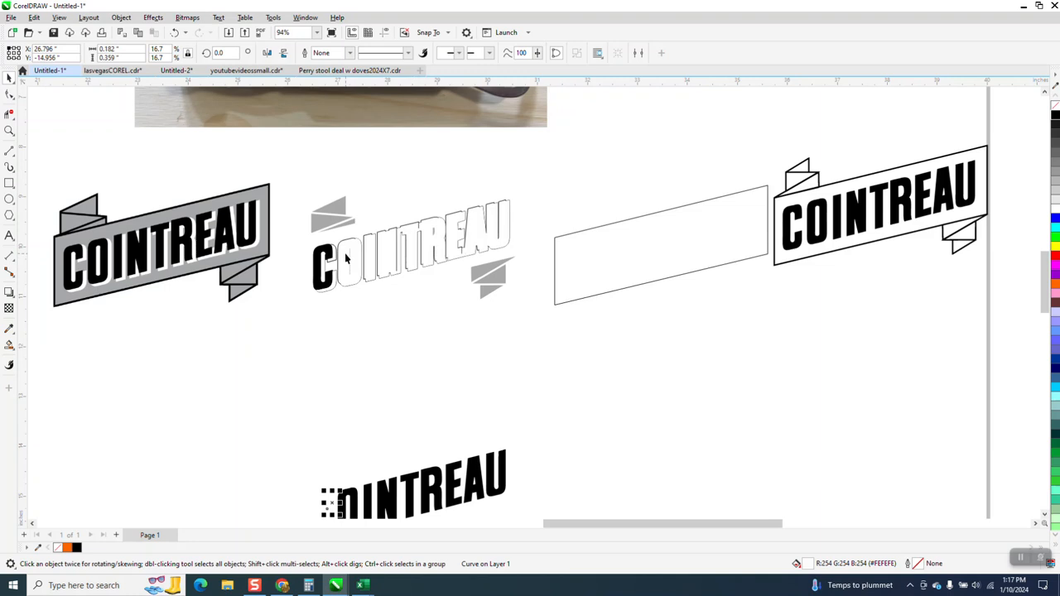
left_click(348, 276)
left_click(330, 284)
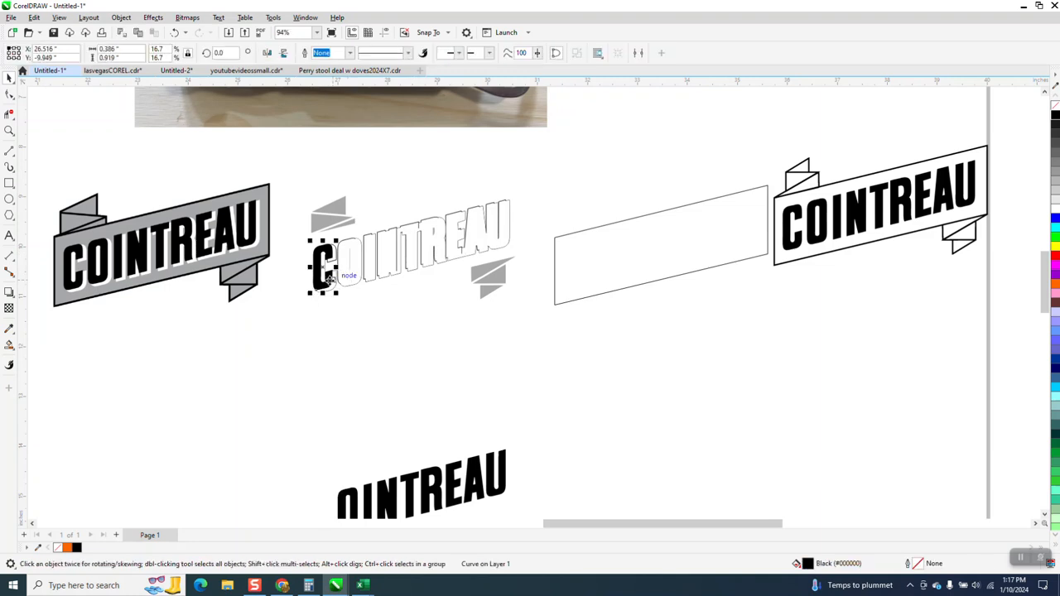
key("Left")
scroll(331, 279, "down", 1)
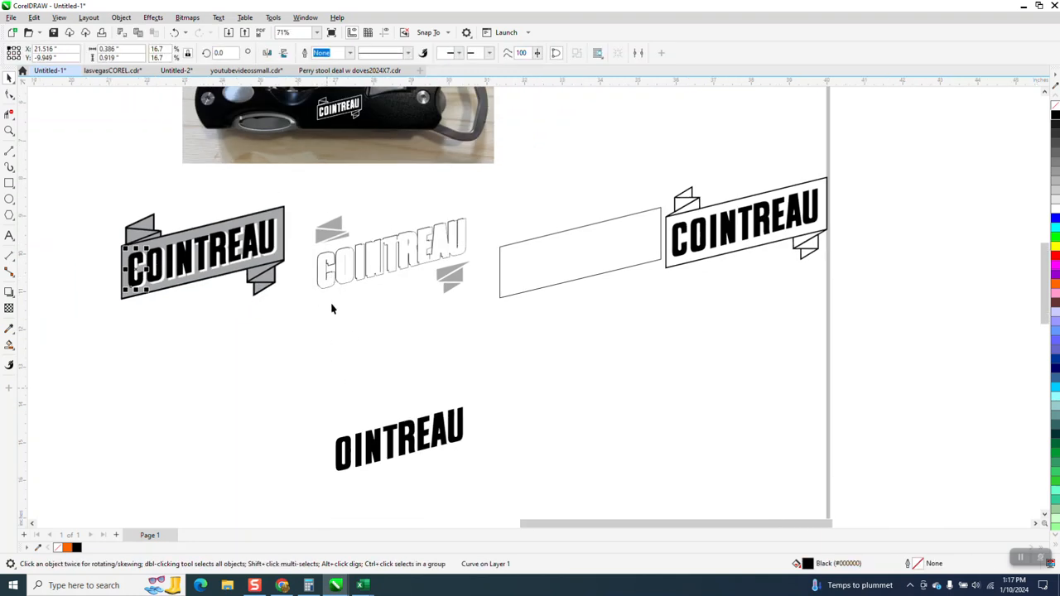
scroll(332, 305, "down", 2)
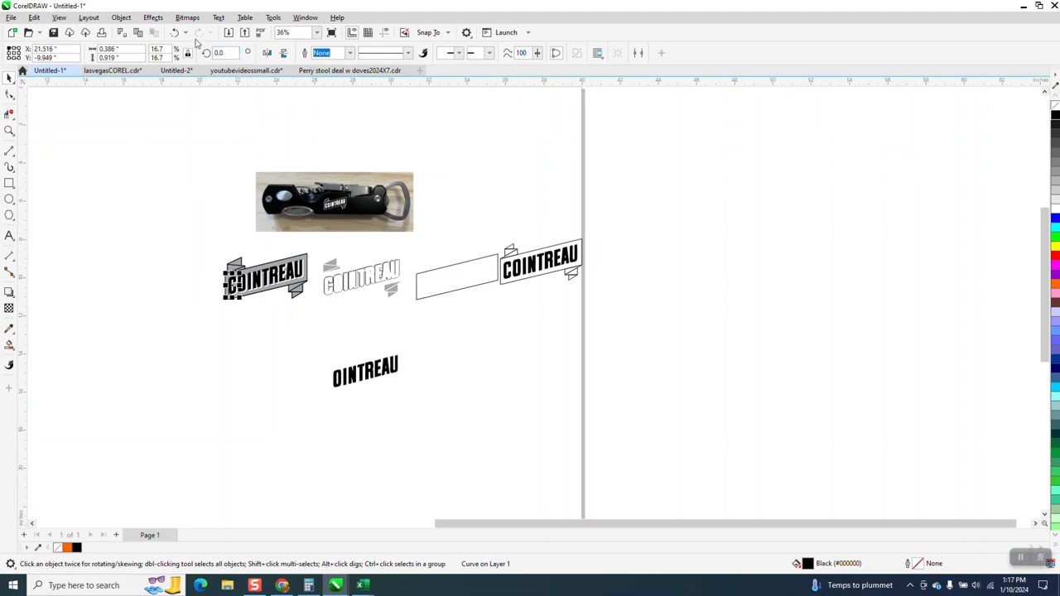
left_click(175, 32)
key("Down")
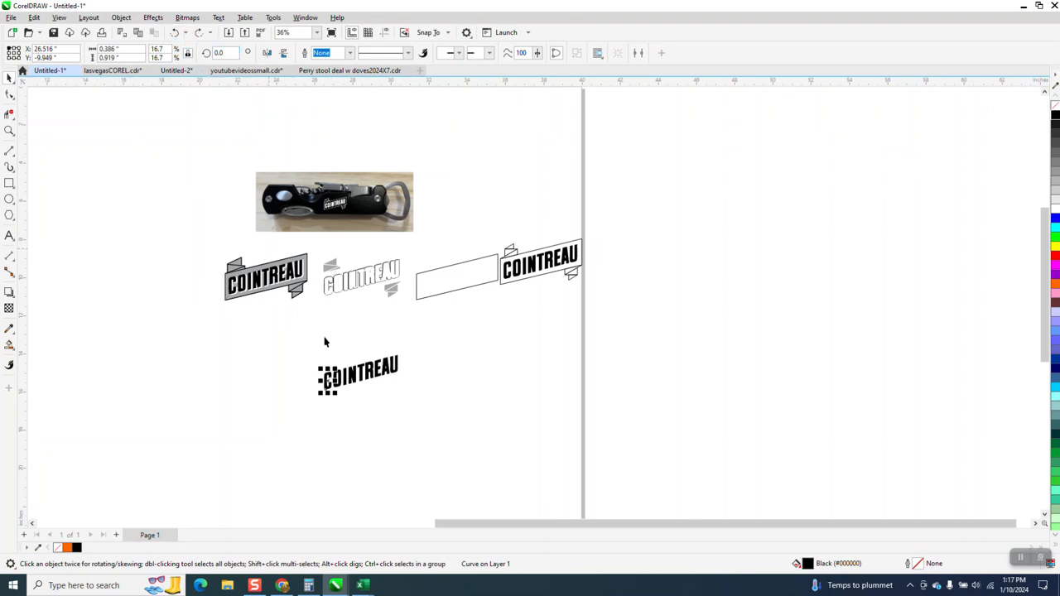
Step: Group the separated black Cointreau letters and move the group 5 inches right and 5 inches up into the empty banner outline
left_click_drag(314, 350, 467, 402)
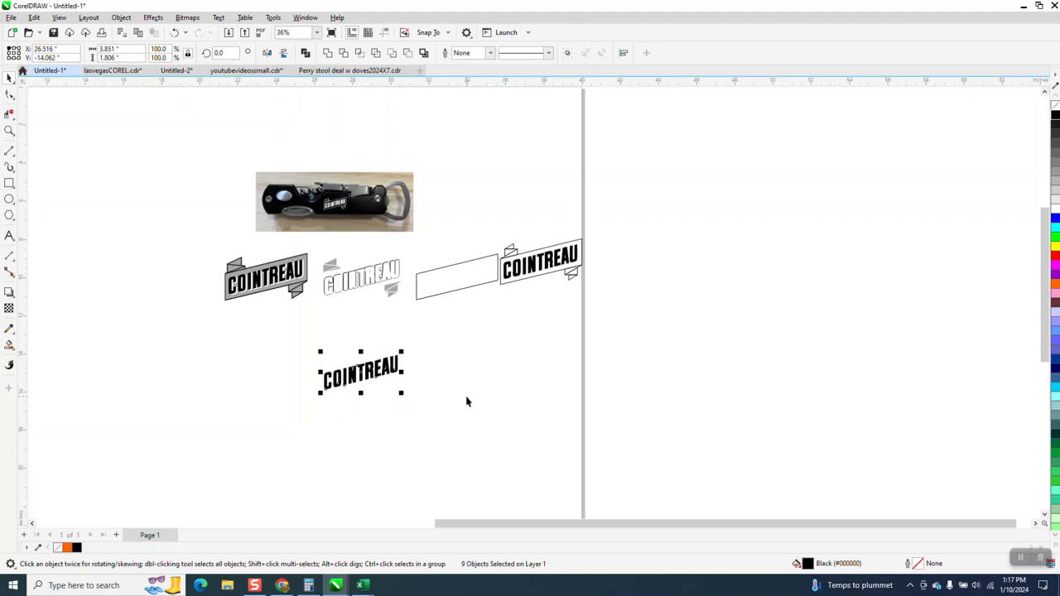
key("ctrl+g")
key("Right")
key("Up")
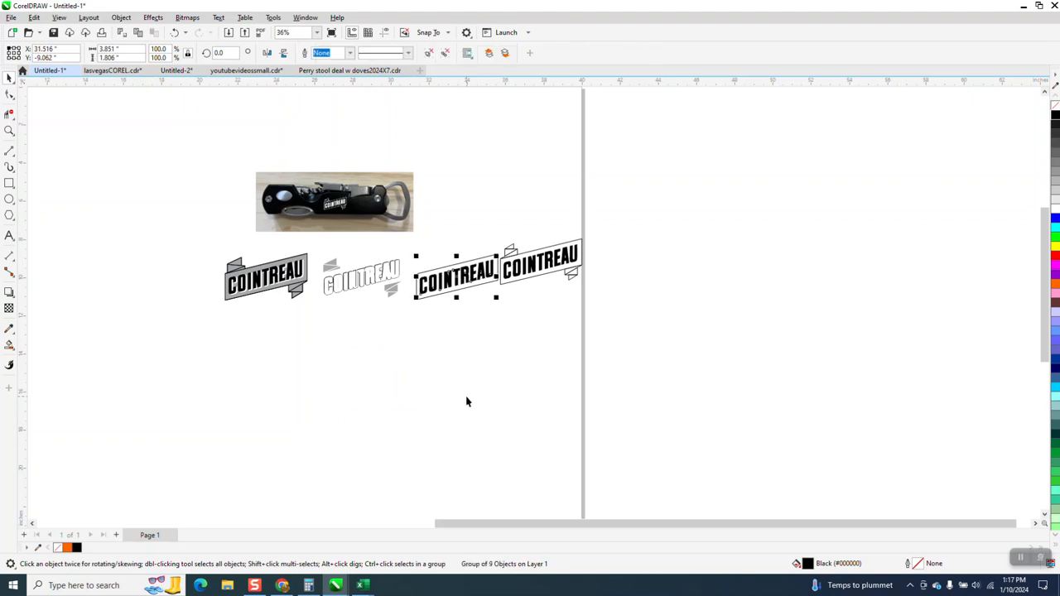
Step: Move the finished reference banner right to about X 39.4 in and shift the knife photo left to about X 21.8 in
left_click_drag(492, 231, 610, 303)
left_click_drag(570, 258, 639, 256)
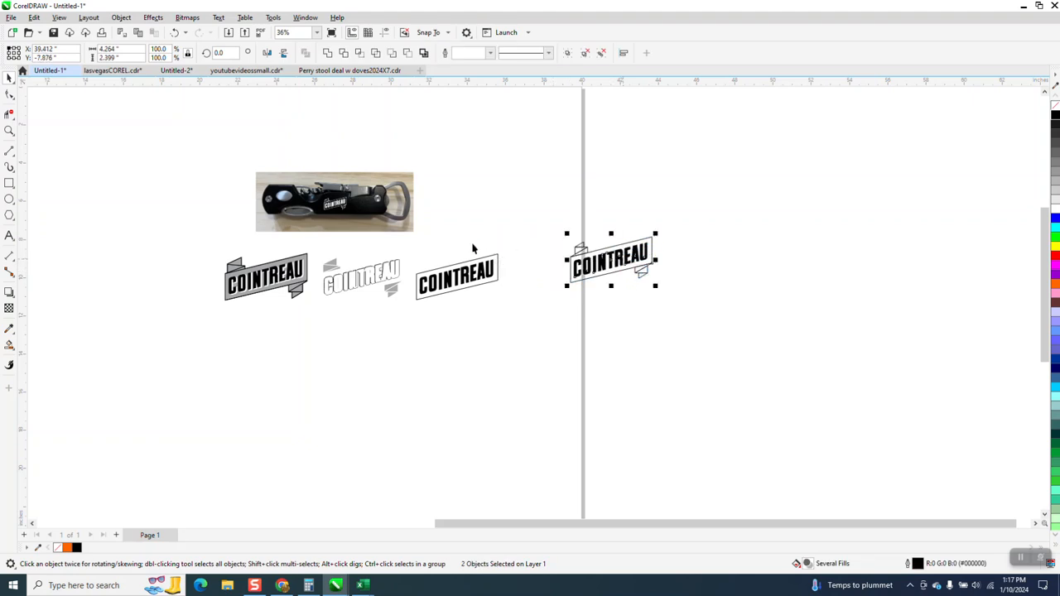
left_click_drag(395, 213, 389, 208)
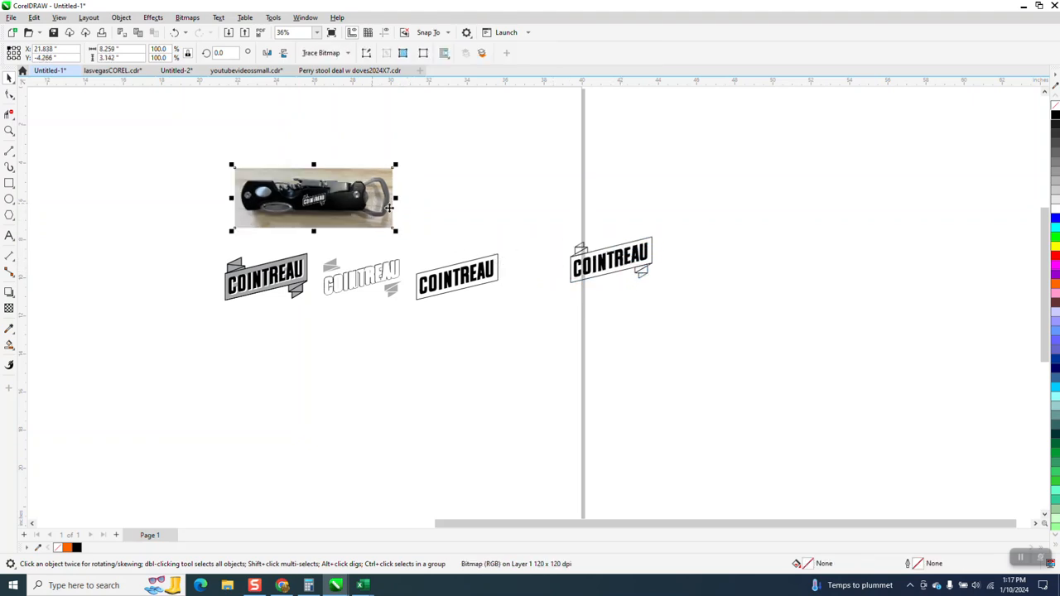
Step: Move the grouped black lettering 5 inches down, out of the banner outline
left_click(459, 284)
key("Down")
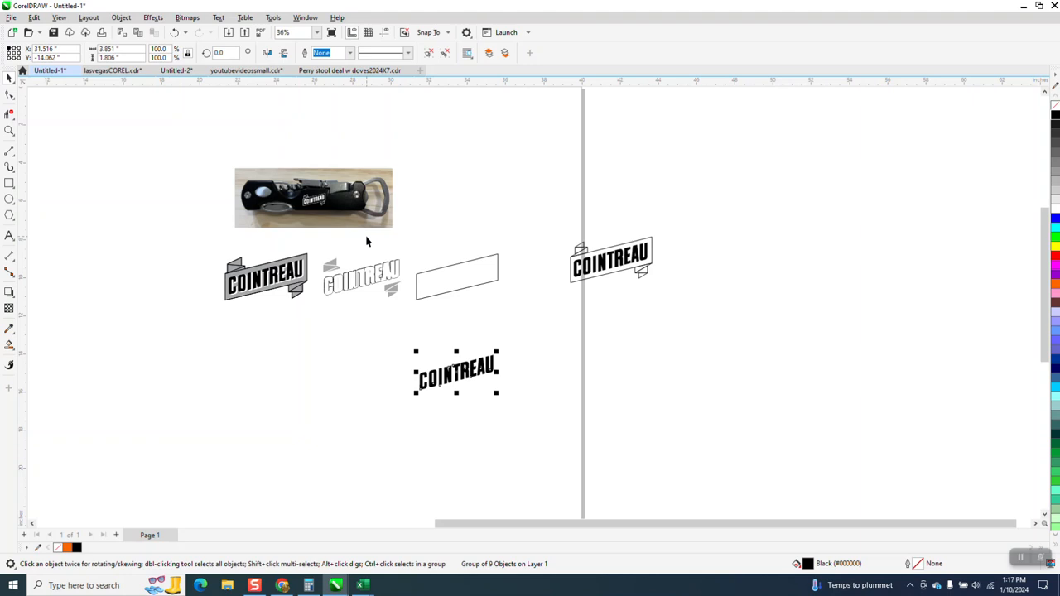
Step: Remove the grey fill from the fold pieces below the white lettering and give them a black hairline outline
left_click(9, 131)
left_click_drag(307, 240, 492, 340)
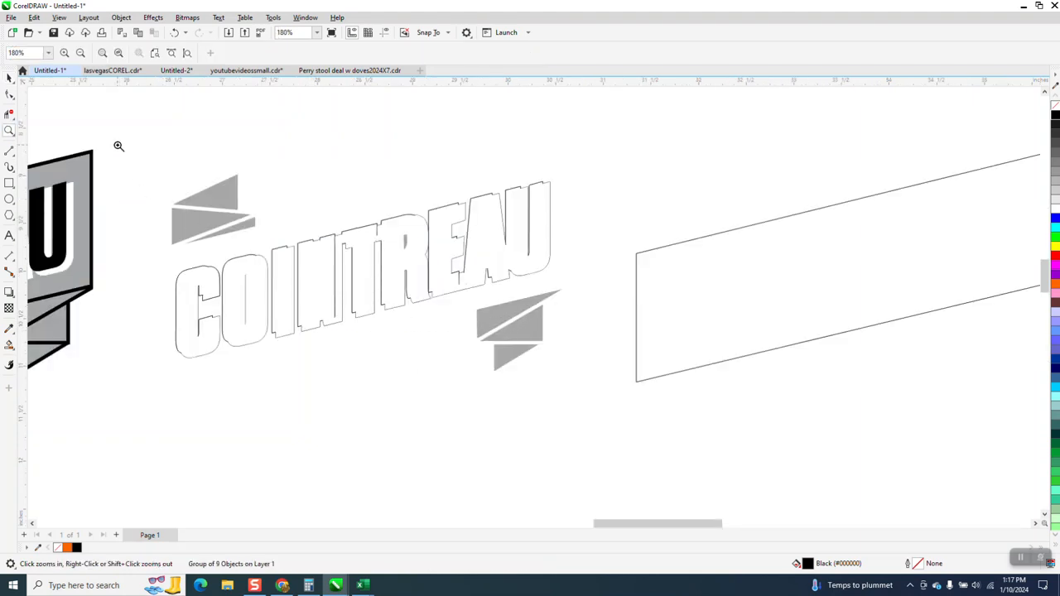
left_click(10, 77)
left_click_drag(569, 402, 583, 400)
left_click_drag(588, 277, 447, 391)
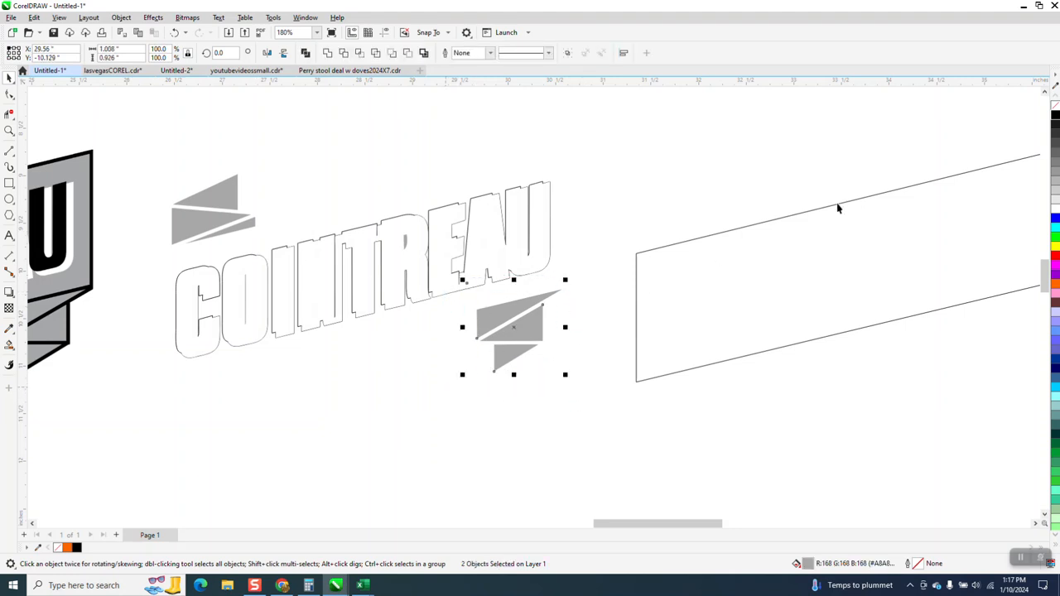
left_click(1055, 106)
right_click(1056, 115)
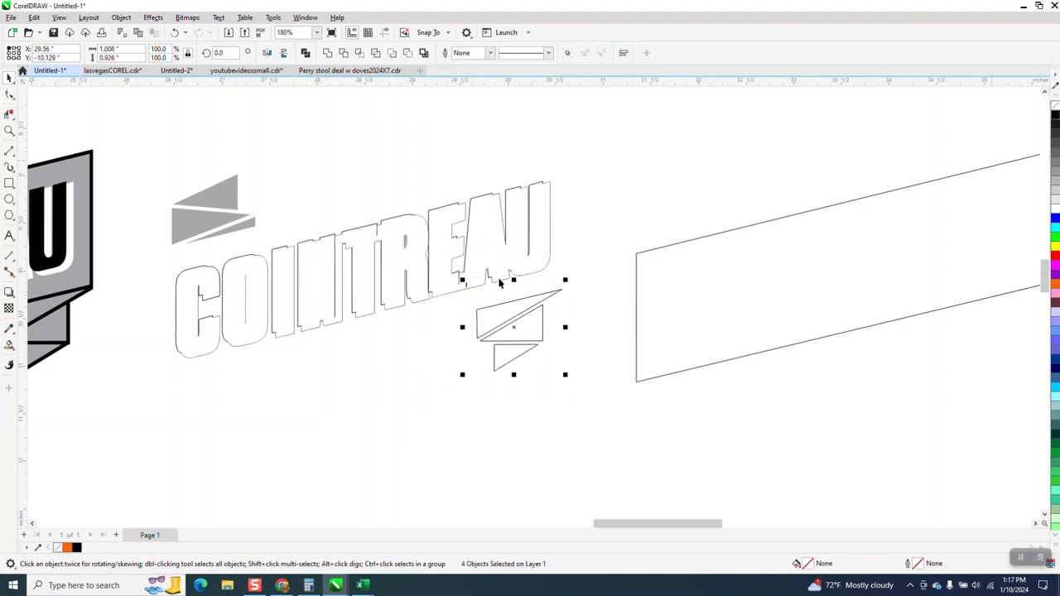
Step: Move the outlined lower fold pieces 5 inches right to the empty banner outline
scroll(128, 357, "down", 2)
scroll(128, 357, "down", 1)
key("Right")
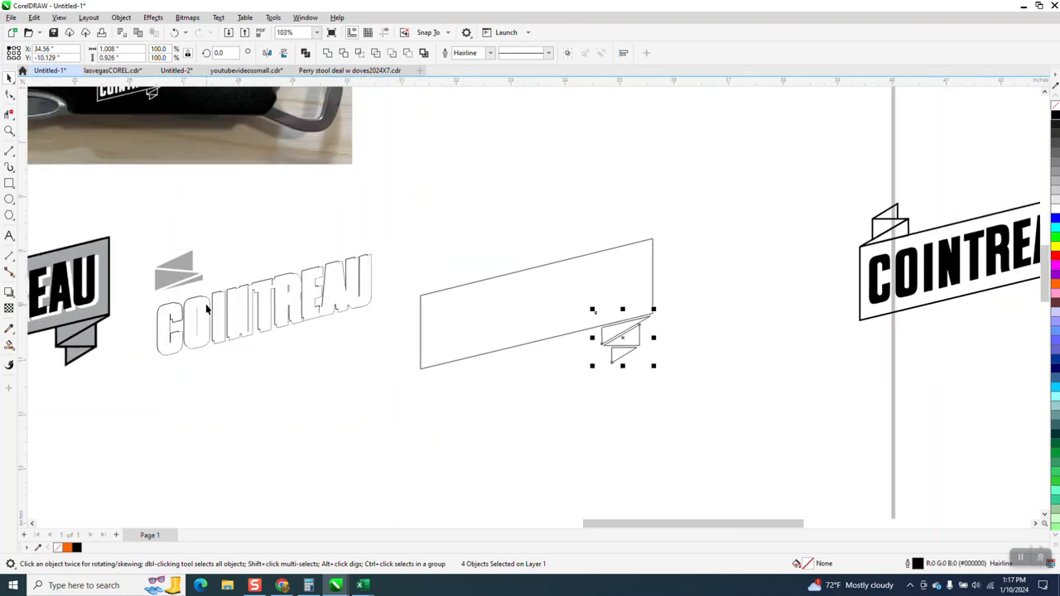
Step: Delete the tiny stray curve inside the banner outline, above the lower fold pieces
left_click(9, 131)
left_click(659, 360)
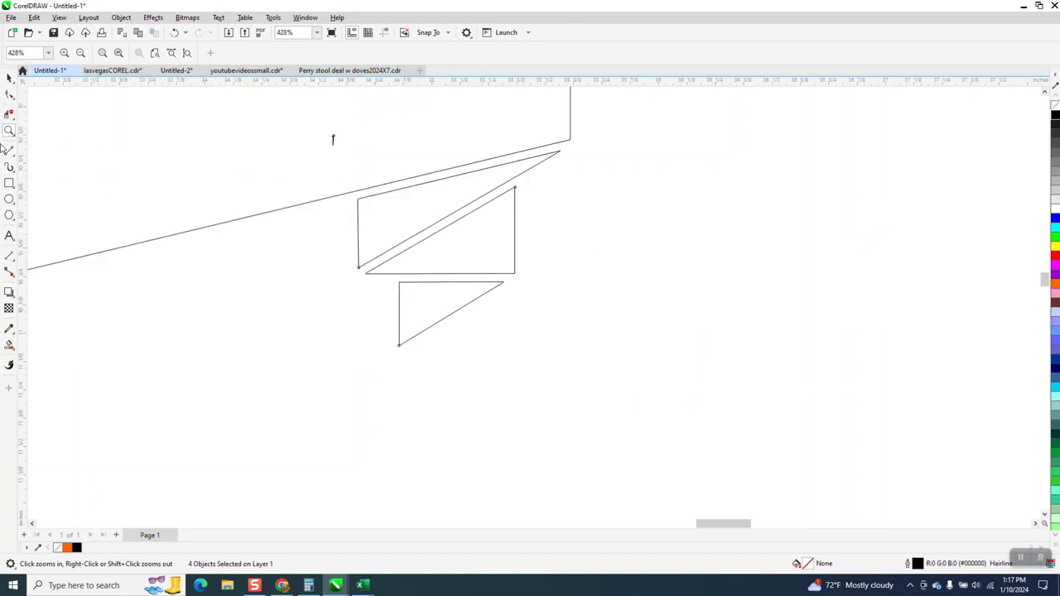
left_click(9, 78)
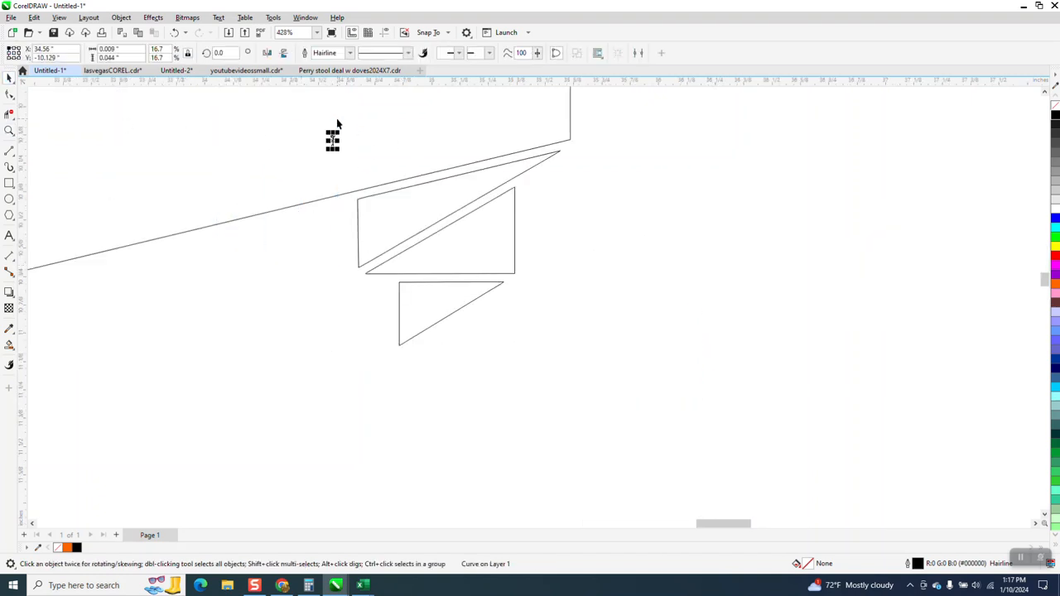
left_click(408, 157)
Step: Snap the upper fold triangle's tip to the banner's lower-right corner and place the middle triangle against its diagonal edge
left_click(441, 190)
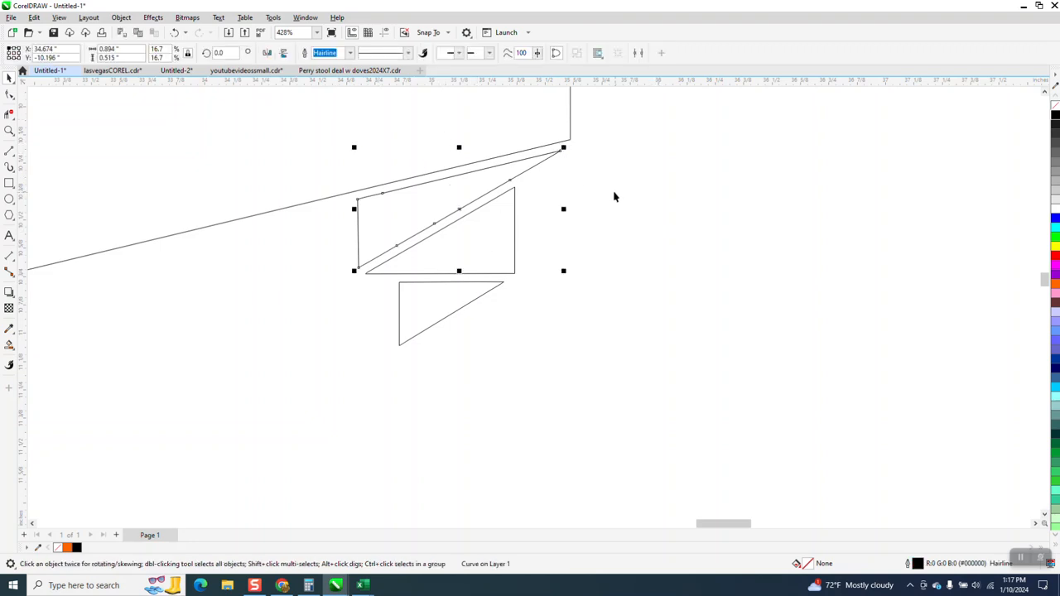
left_click_drag(562, 151, 570, 139)
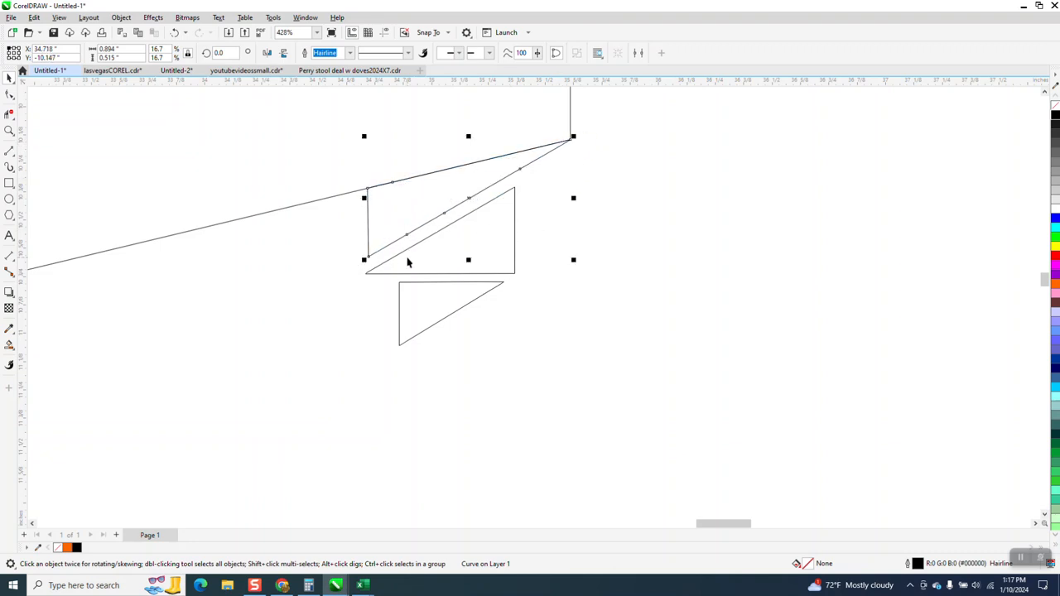
left_click_drag(362, 274, 371, 264)
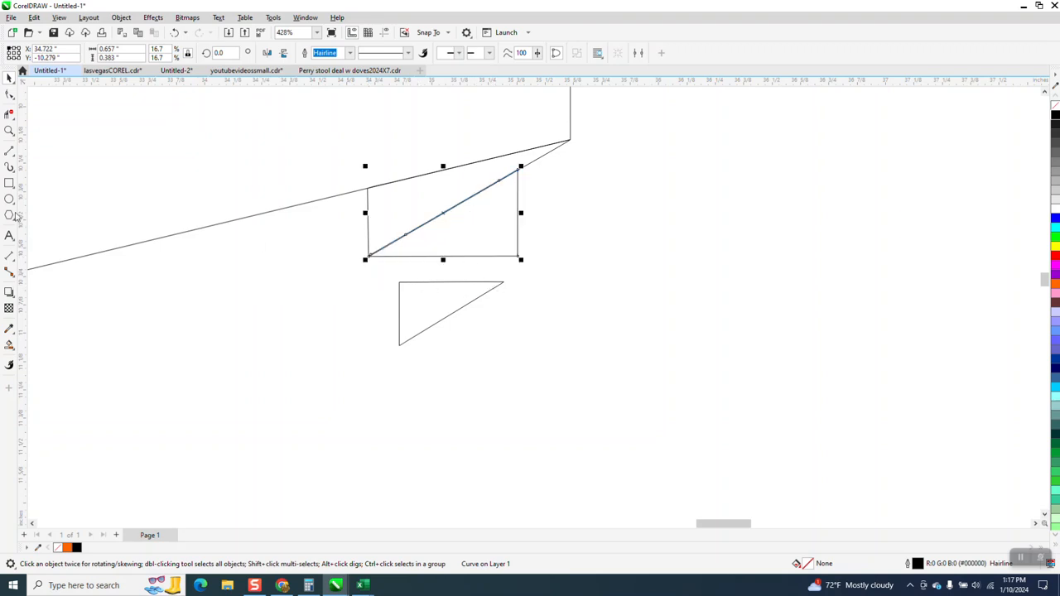
Step: Move the smallest fold triangle up so its upper-right corner meets the middle triangle's lower-right corner
left_click(9, 130)
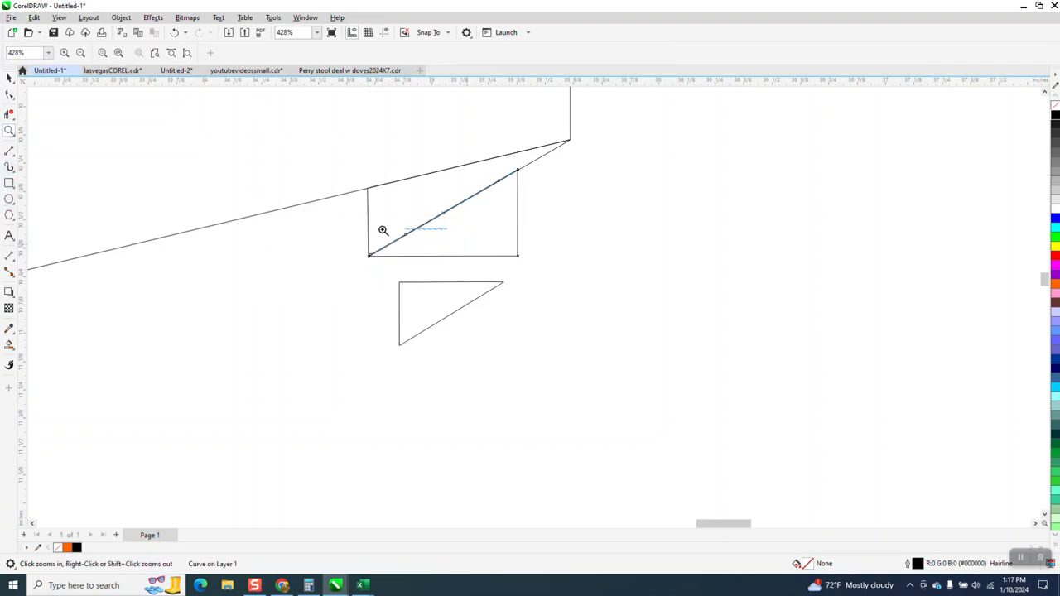
left_click_drag(428, 231, 333, 254)
scroll(343, 277, "down", 8)
scroll(320, 243, "down", 5)
left_click(9, 77)
left_click(540, 332)
left_click_drag(542, 327, 565, 282)
scroll(463, 333, "down", 7)
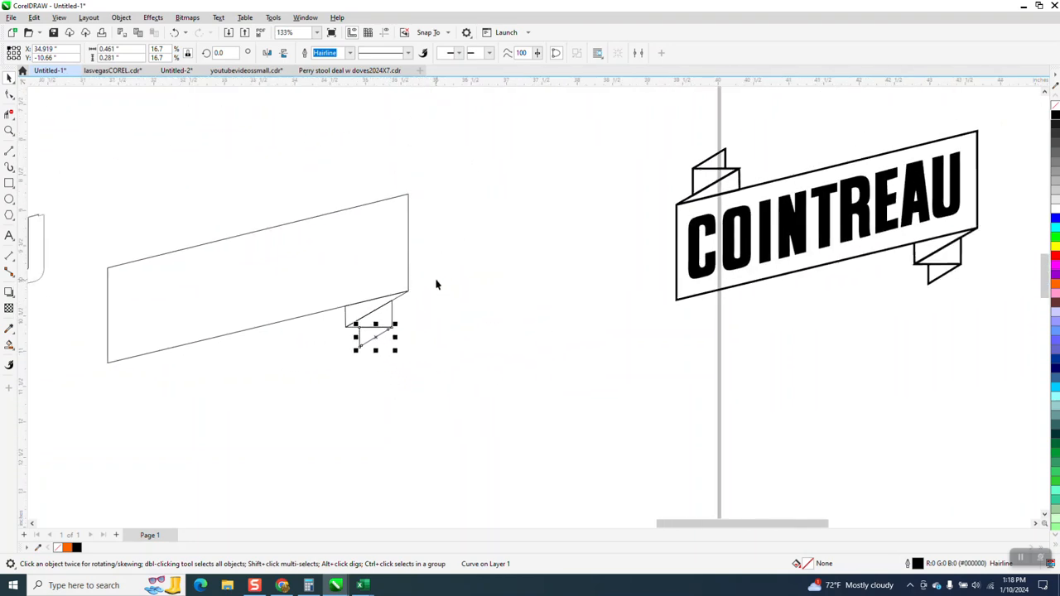
Step: Group the three lower fold pieces and place a copy, mirrored horizontally and vertically, on the banner's upper-left corner
left_click_drag(435, 276, 406, 330)
left_click_drag(300, 382, 316, 372)
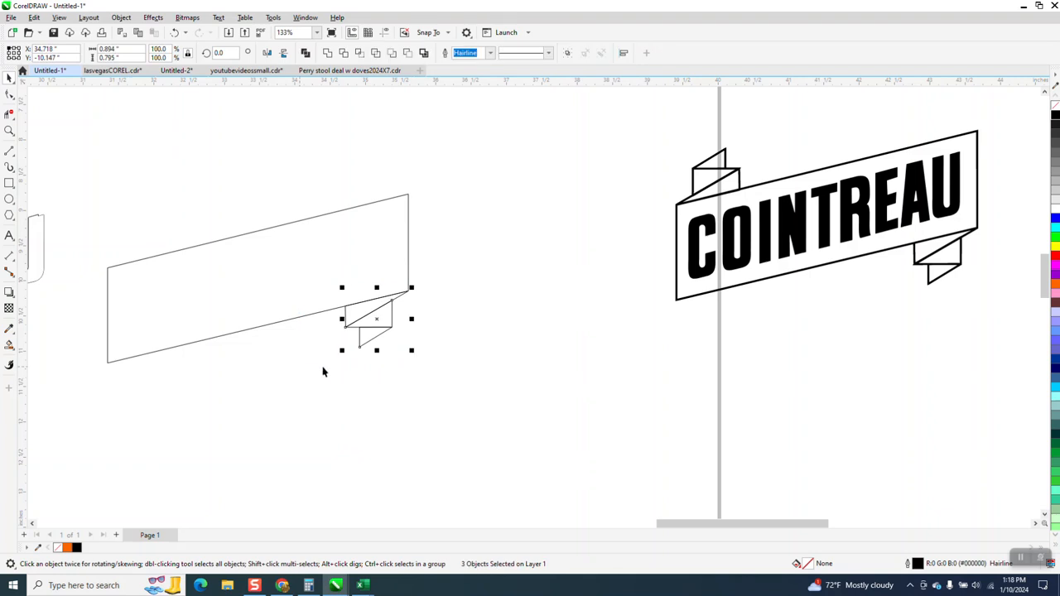
key("ctrl+g")
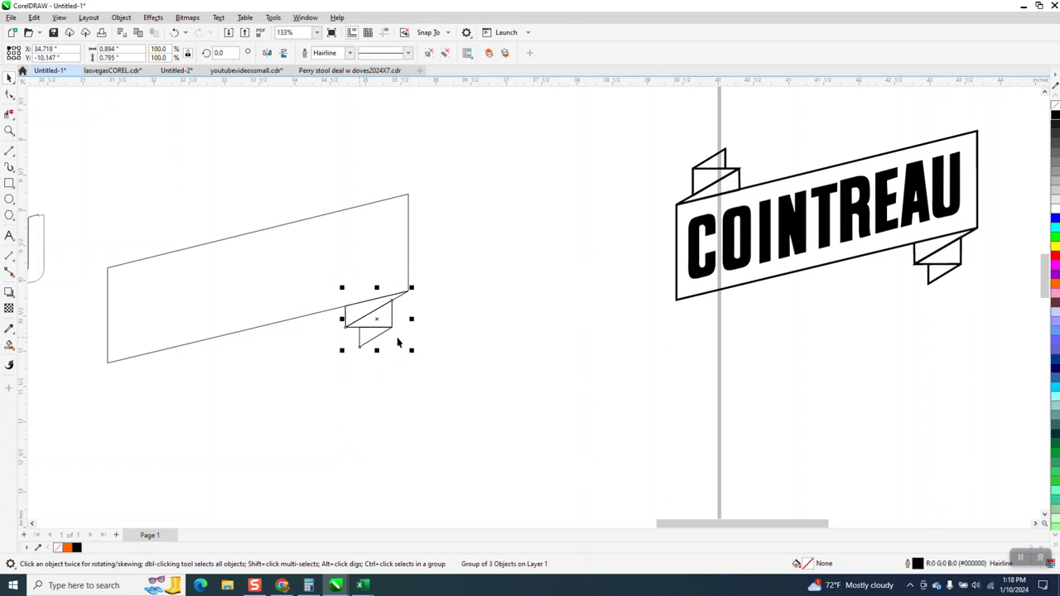
left_click(285, 55)
left_click(266, 54)
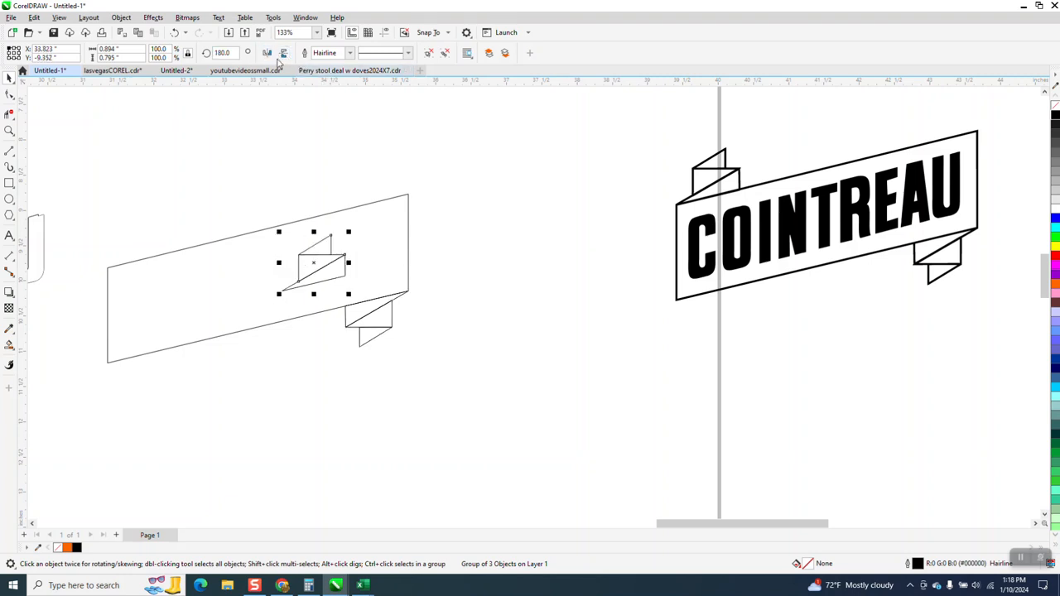
left_click_drag(280, 290, 107, 267)
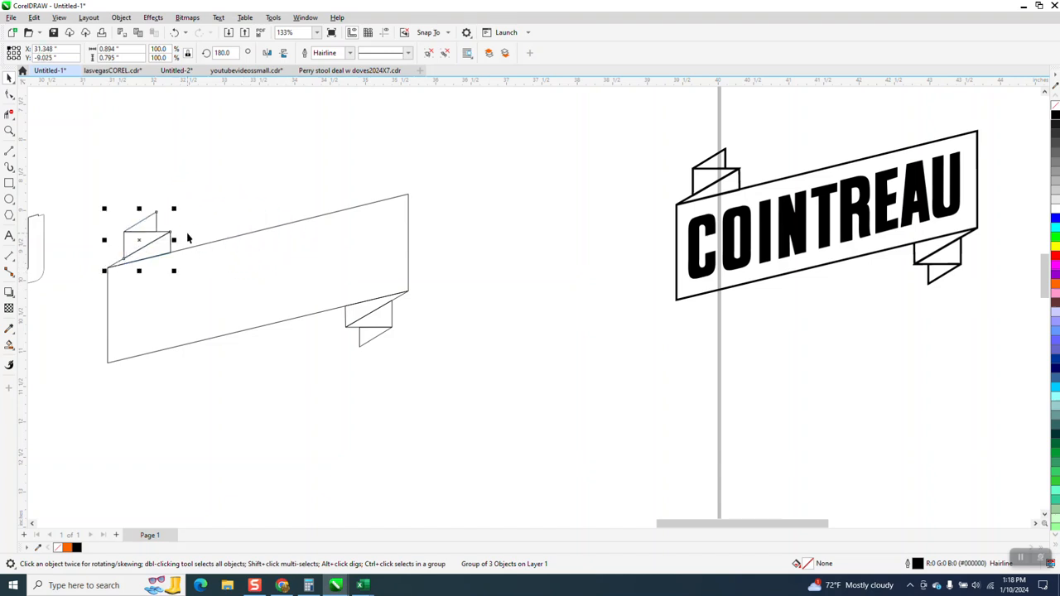
Step: Ungroup all the banner and fold shapes and combine them into a single curve
scroll(187, 232, "down", 1)
left_click_drag(91, 161, 440, 386)
left_click(121, 18)
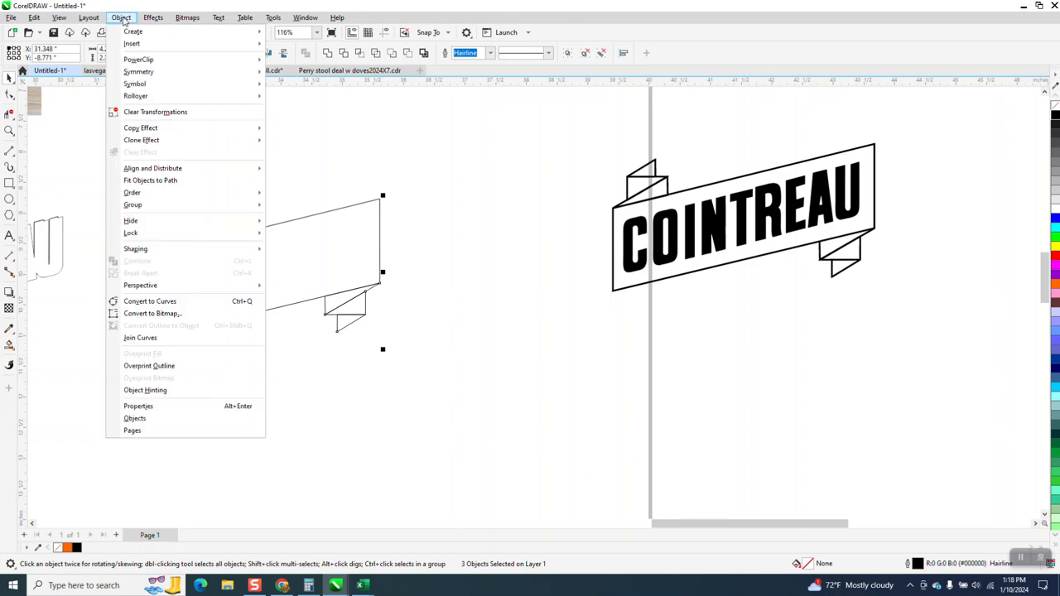
mouse_move(170, 207)
left_click(278, 217)
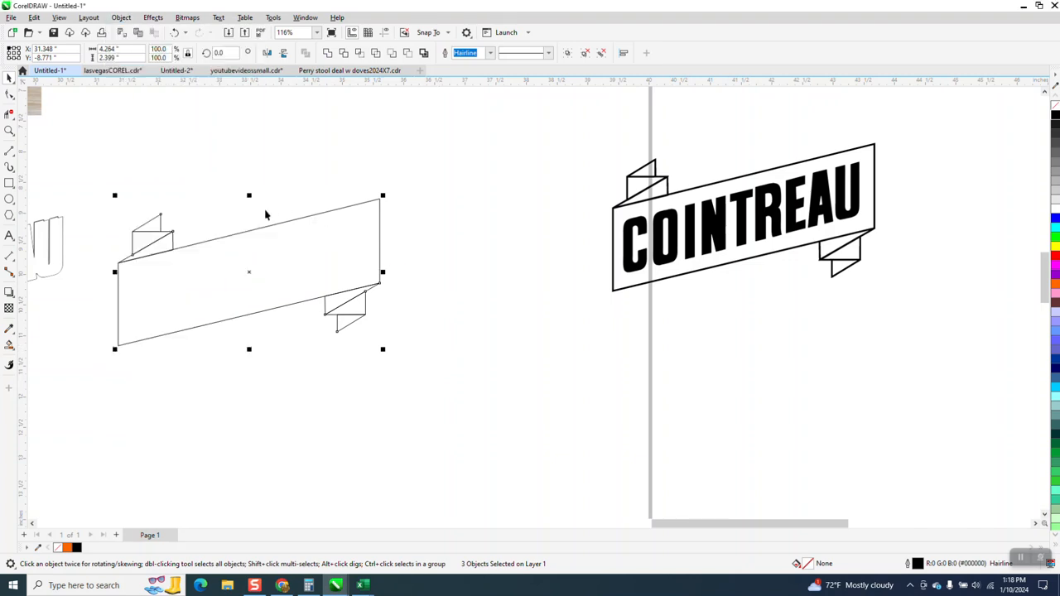
left_click_drag(74, 155, 401, 366)
left_click(121, 17)
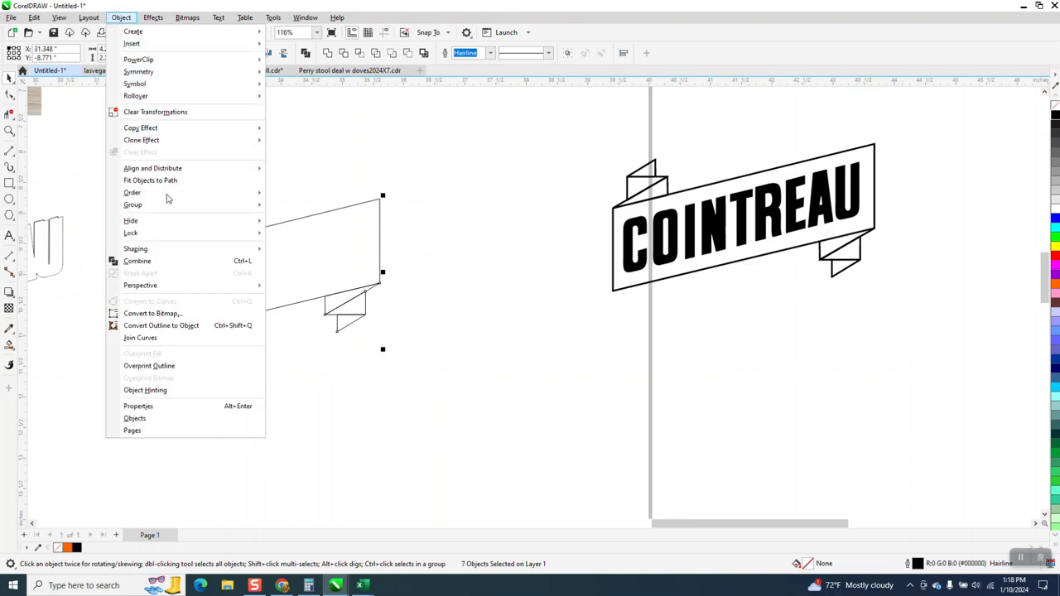
left_click(151, 261)
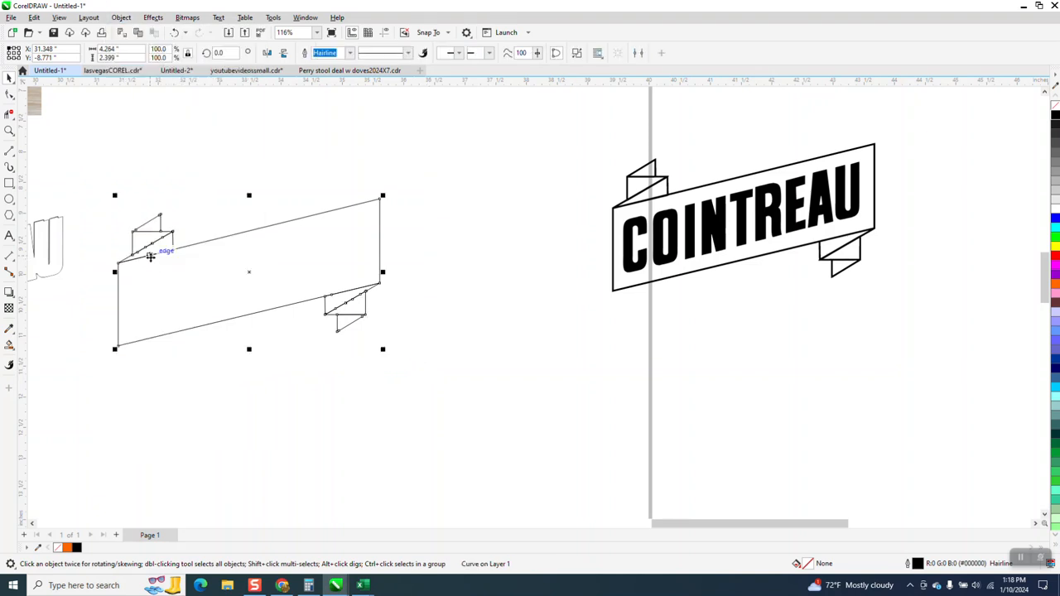
Step: Set the combined banner curve's outline width to 0.03125 in
left_click(8, 131)
left_click_drag(317, 291, 415, 336)
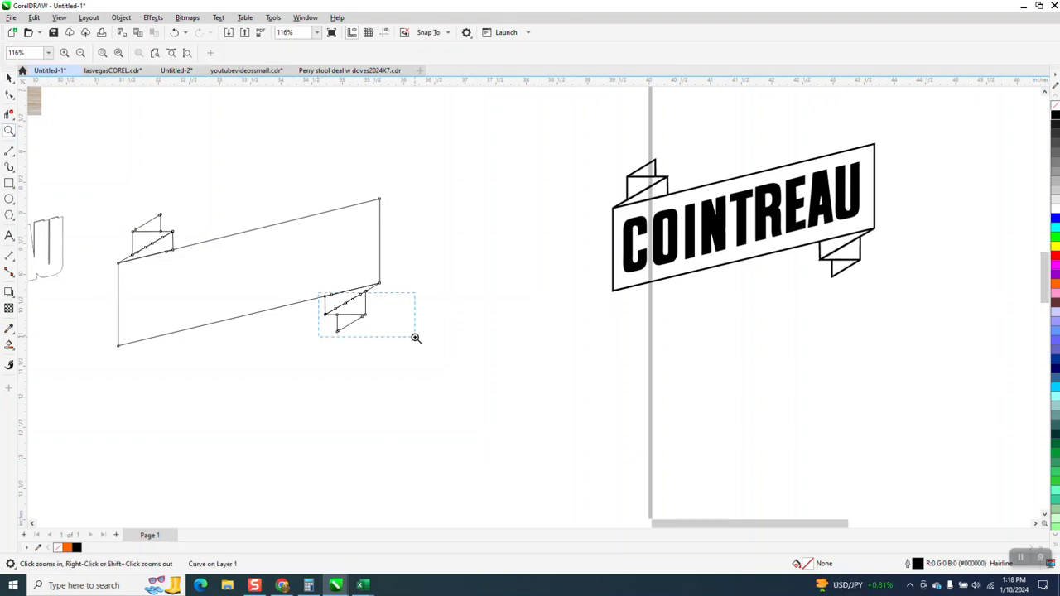
scroll(144, 286, "down", 5)
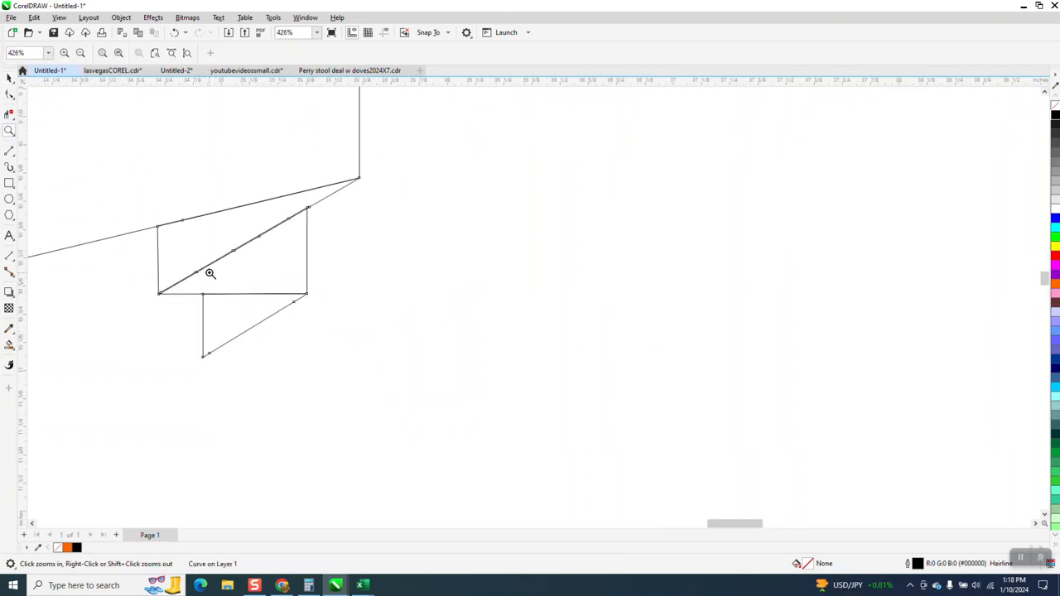
left_click(10, 78)
scroll(441, 313, "down", 2)
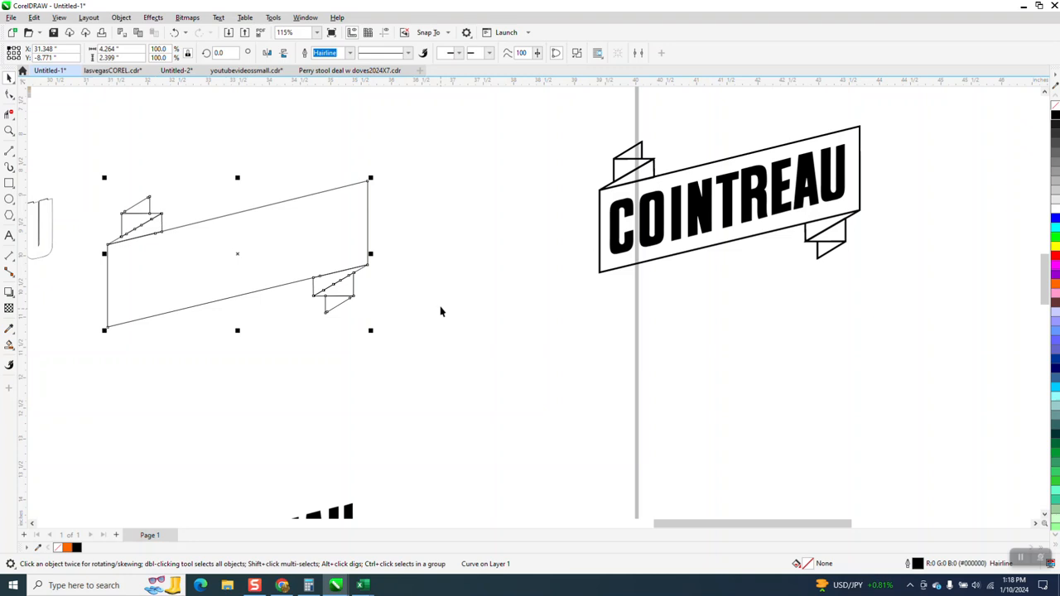
left_click(351, 52)
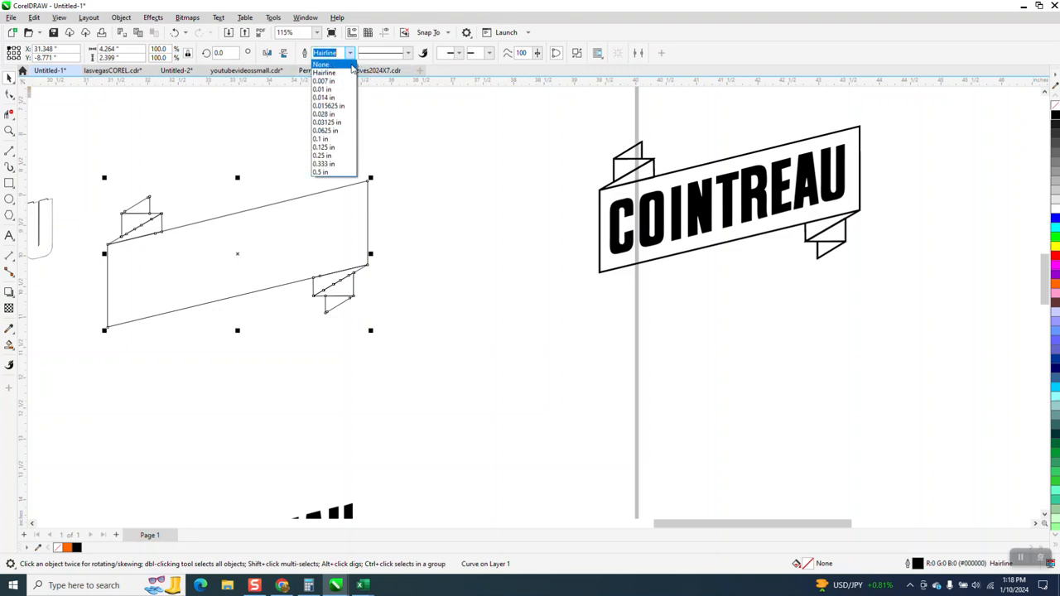
left_click(342, 122)
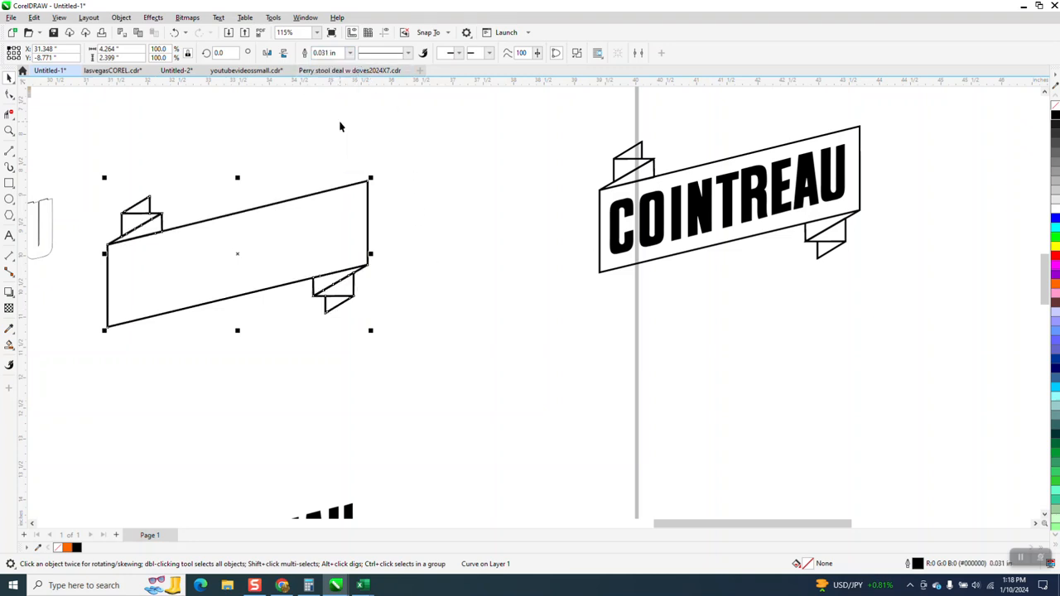
Step: Inspect the line joints at the banner's upper-left and lower-right folds
left_click(406, 190)
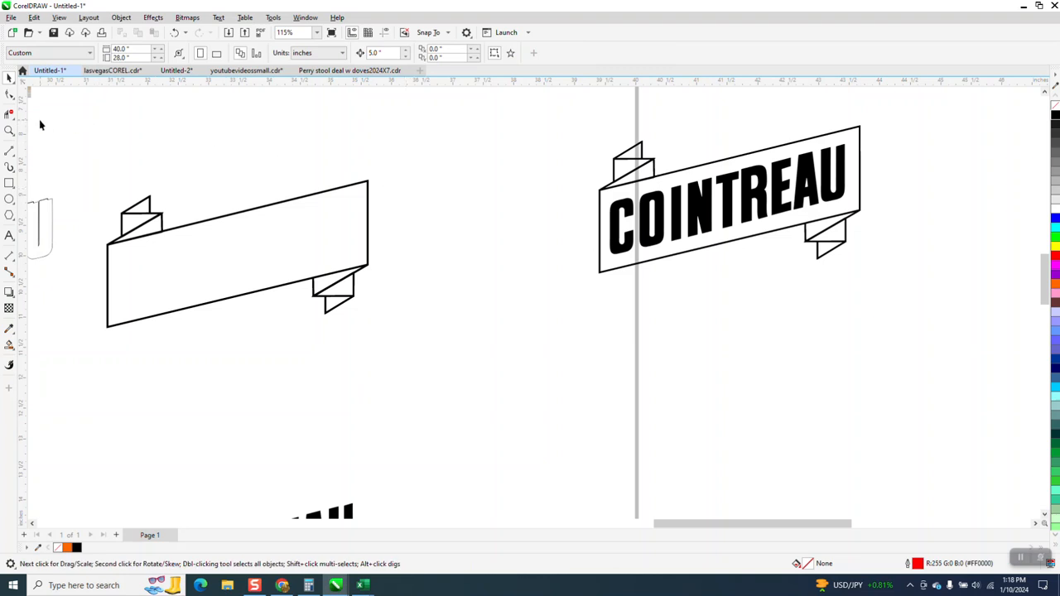
left_click(9, 130)
left_click_drag(91, 190, 224, 261)
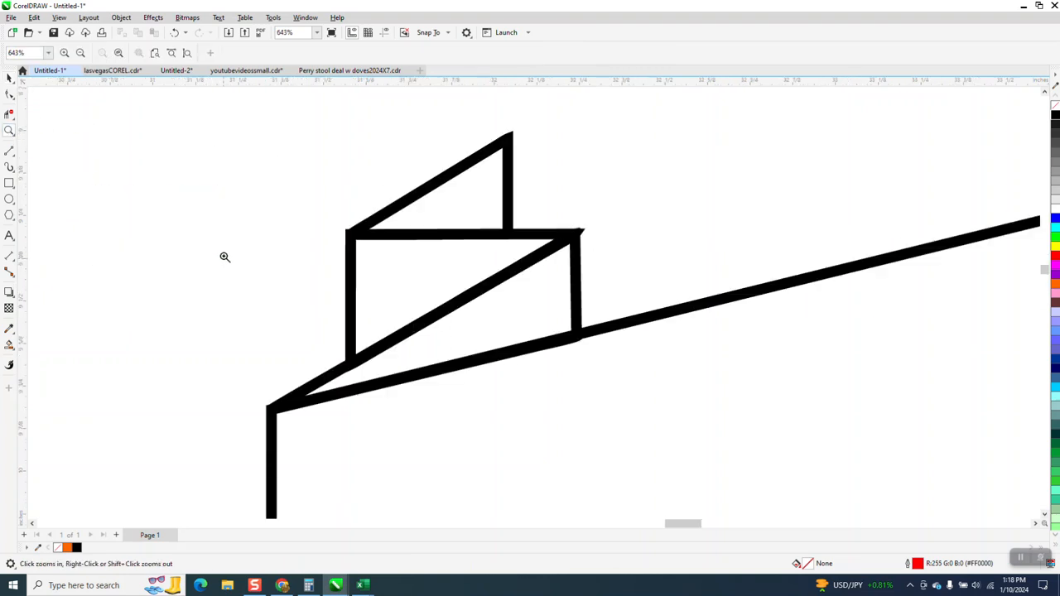
scroll(210, 253, "down", 4)
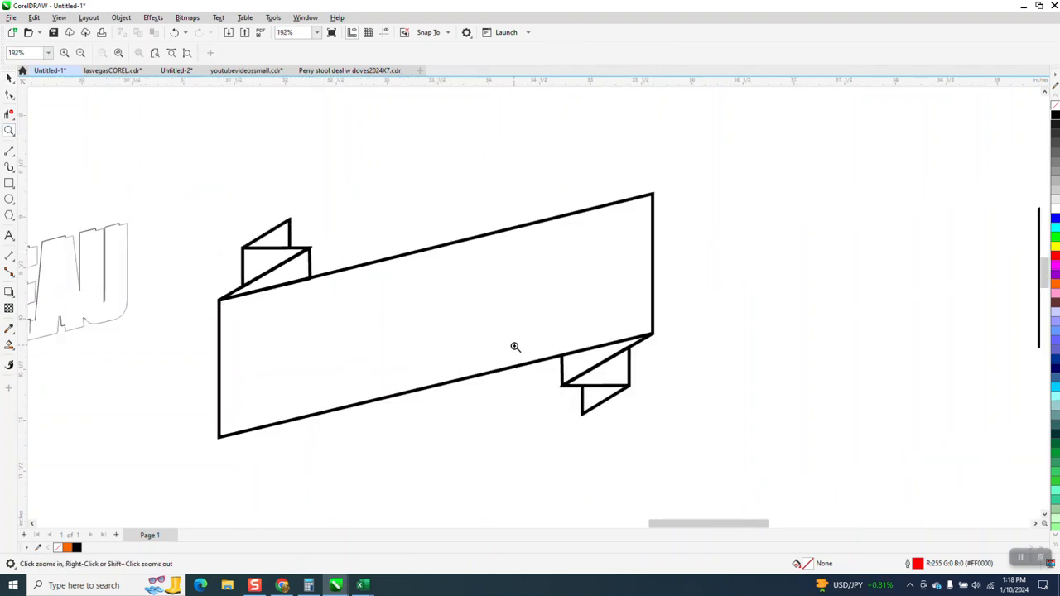
left_click_drag(548, 342, 687, 454)
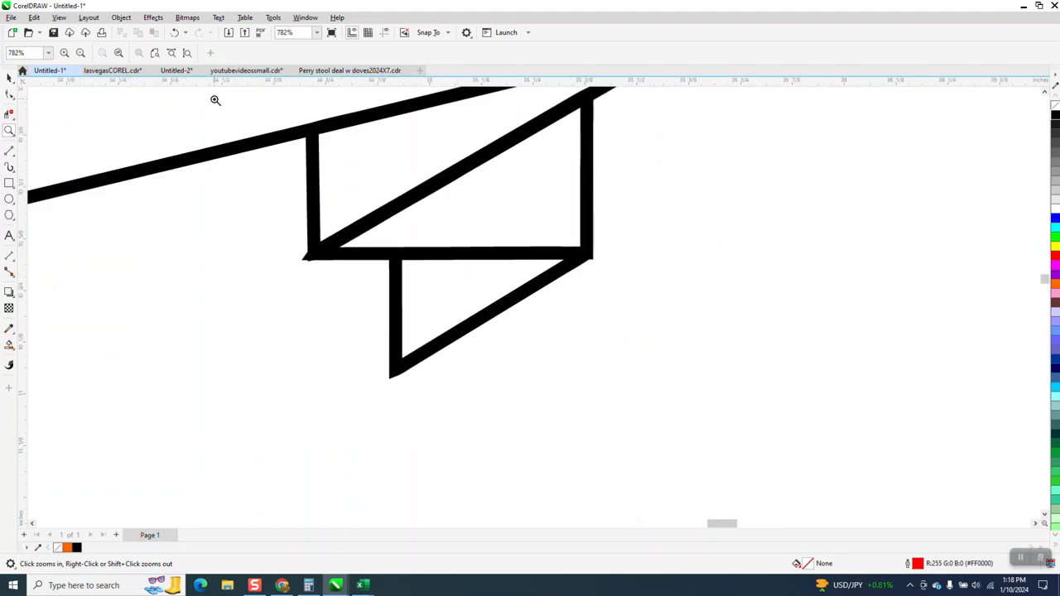
Step: Undo the outline width, the combining, the mirrored fold copy and the placement of the smallest fold triangle
left_click(174, 33)
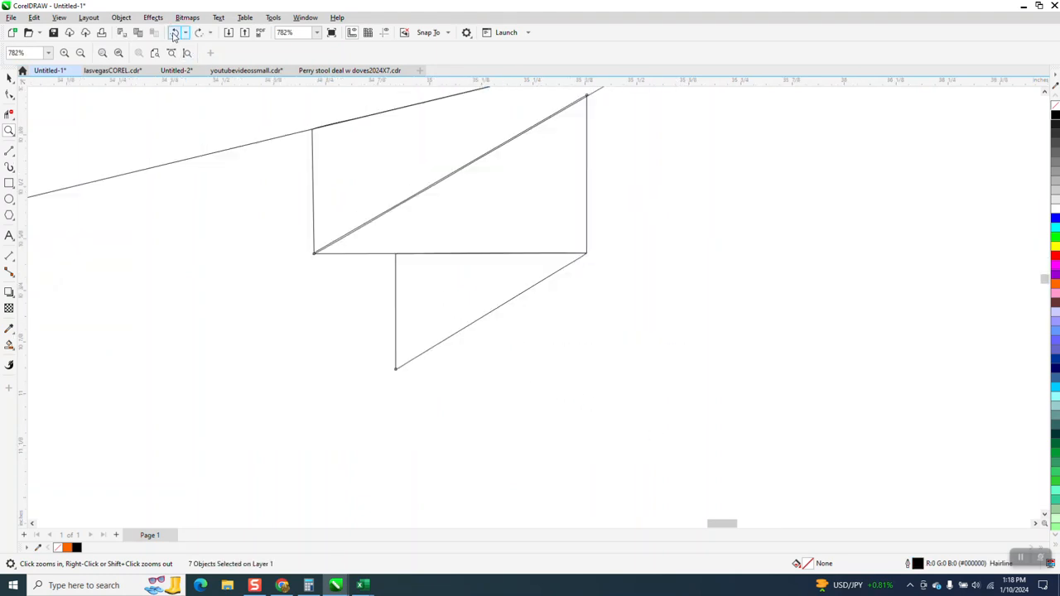
left_click(174, 33)
left_click(175, 35)
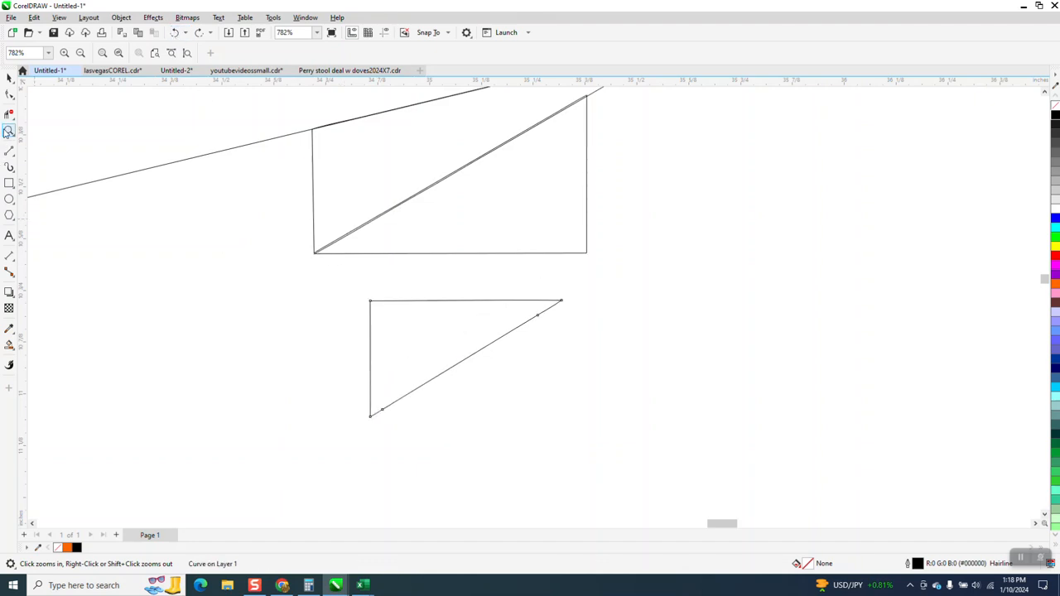
Step: Move the middle fold triangle slightly down, clear of the upper fold, and delete the extra nodes along its slanted edge
left_click(9, 77)
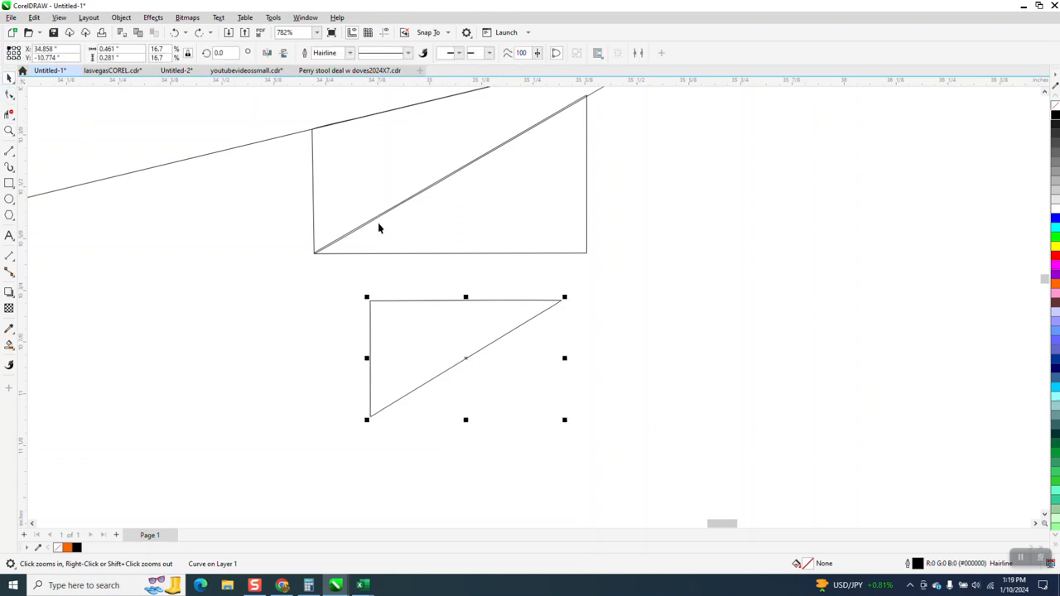
left_click_drag(400, 251, 399, 263)
left_click(9, 130)
left_click_drag(280, 244, 469, 303)
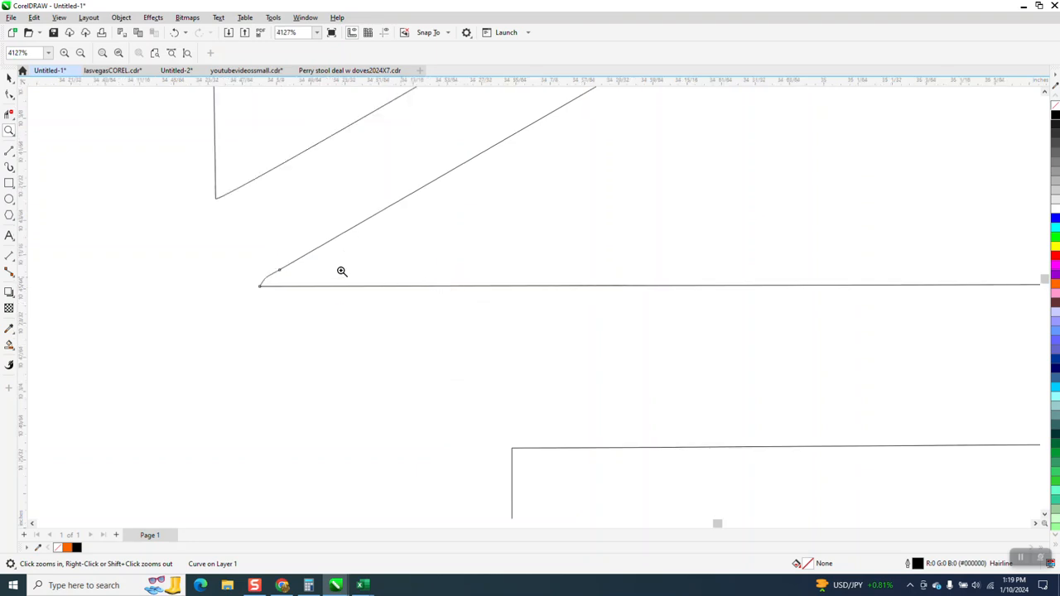
left_click(9, 94)
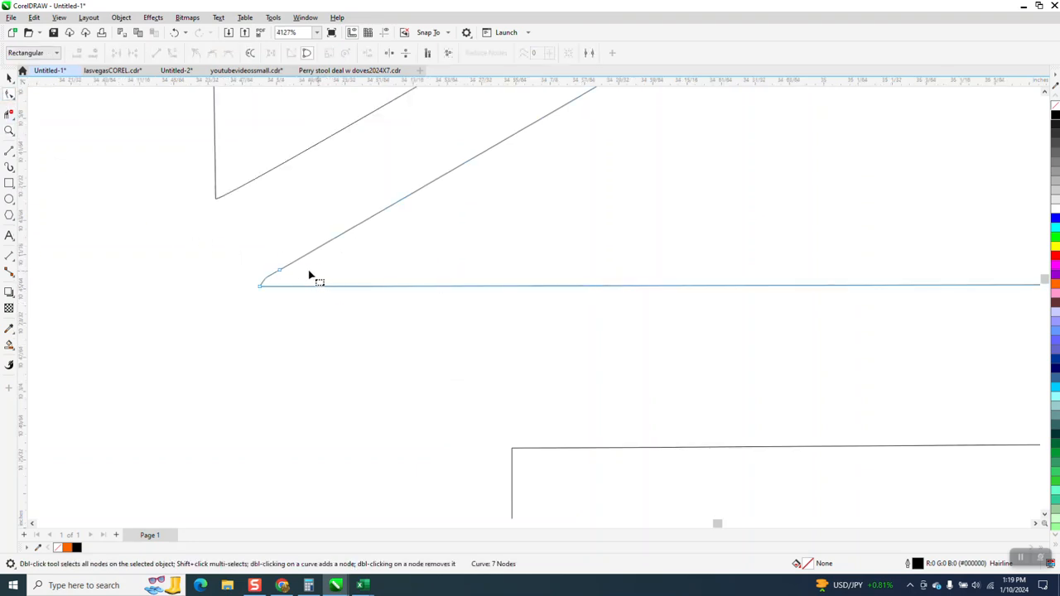
double_click(282, 273)
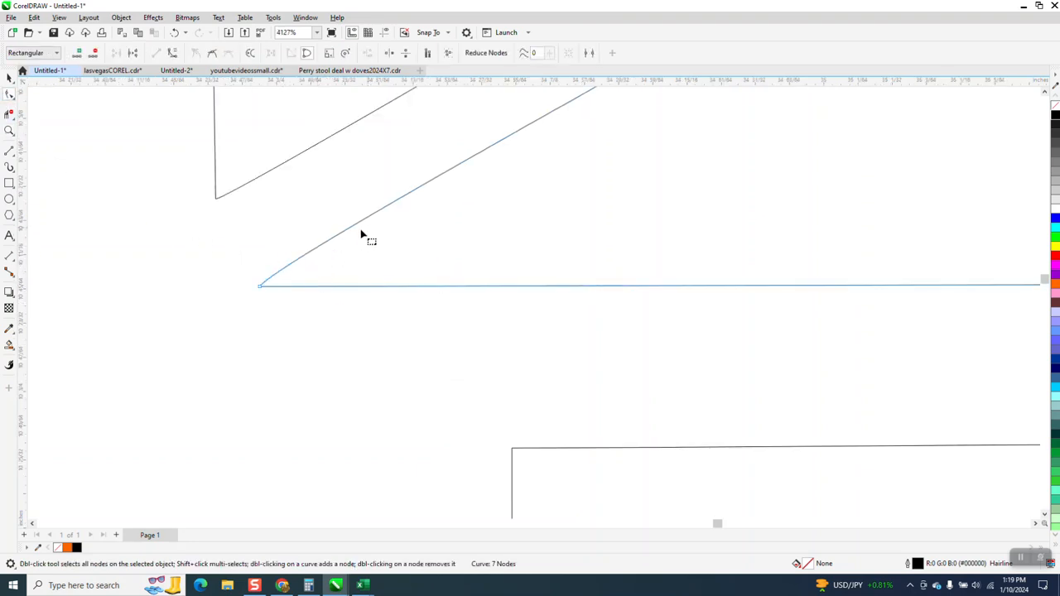
scroll(248, 328, "down", 3)
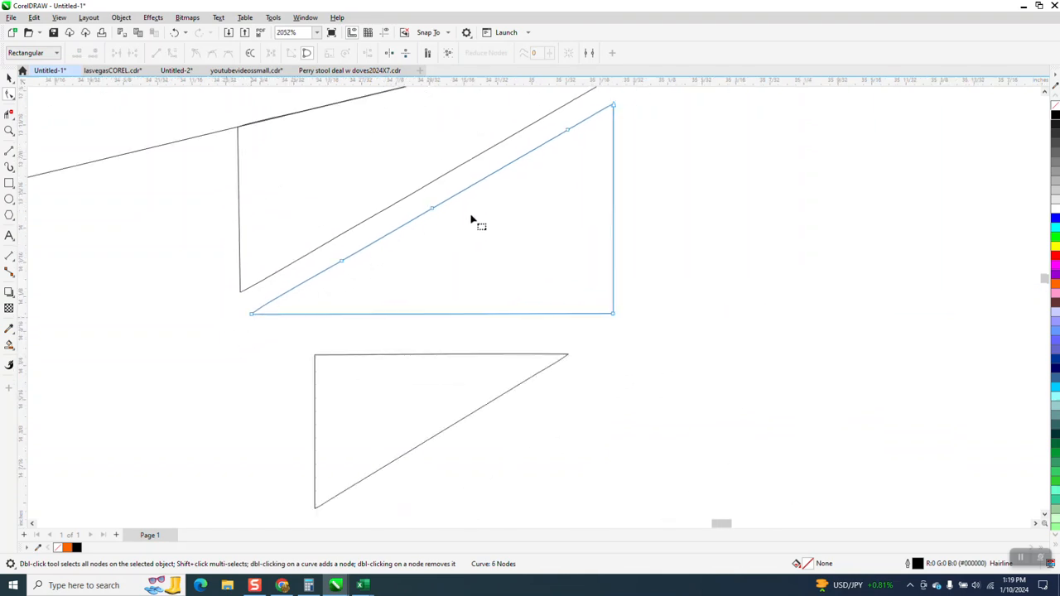
left_click_drag(585, 111, 496, 224)
left_click_drag(313, 283, 311, 285)
key("Delete")
Step: Convert the middle fold triangle's slanted edge to a straight line
left_click(615, 106)
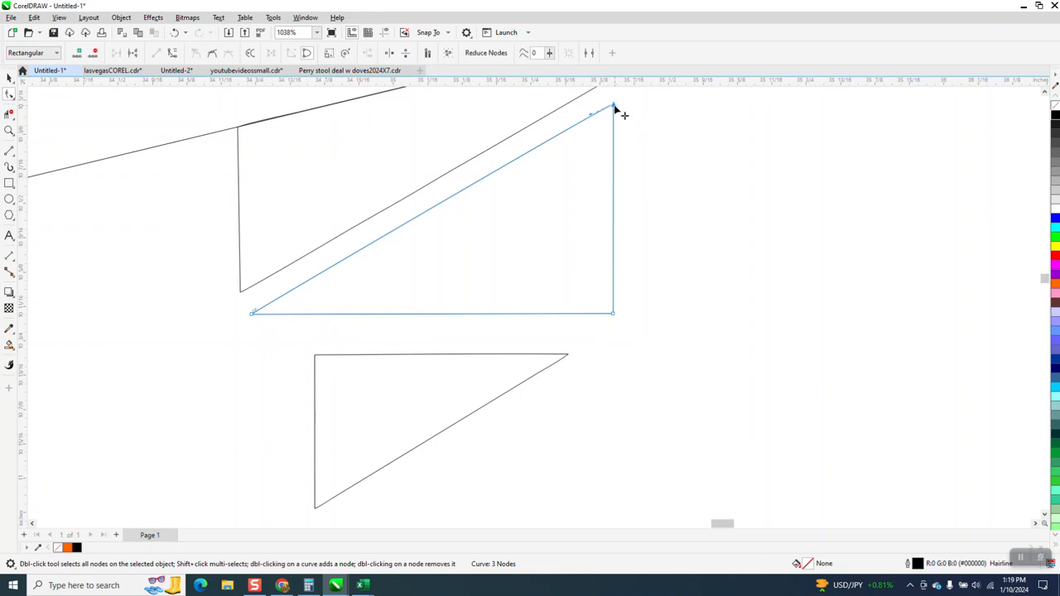
left_click(253, 315)
right_click(253, 315)
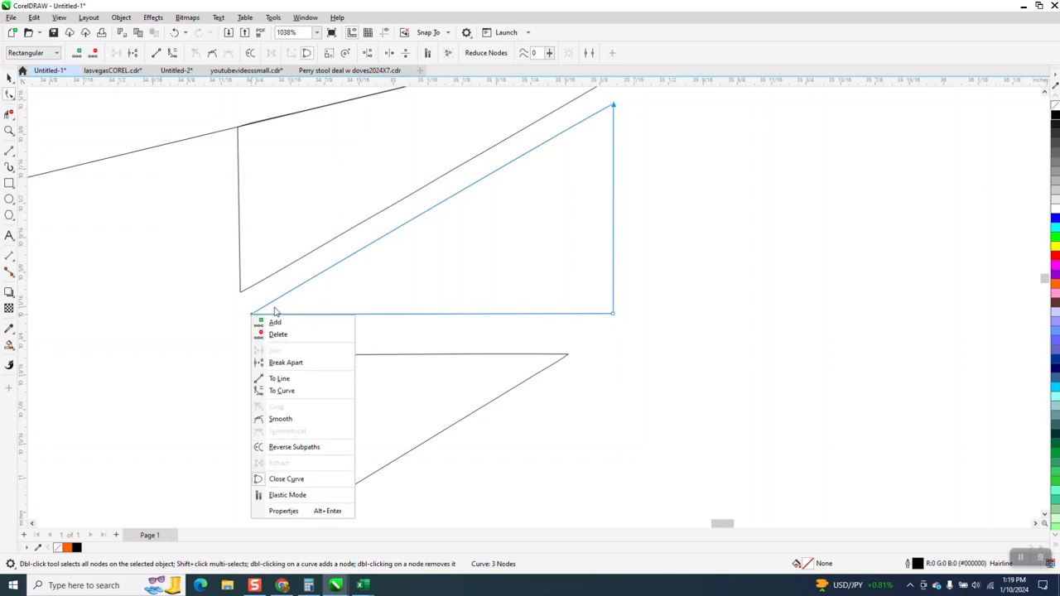
left_click(289, 378)
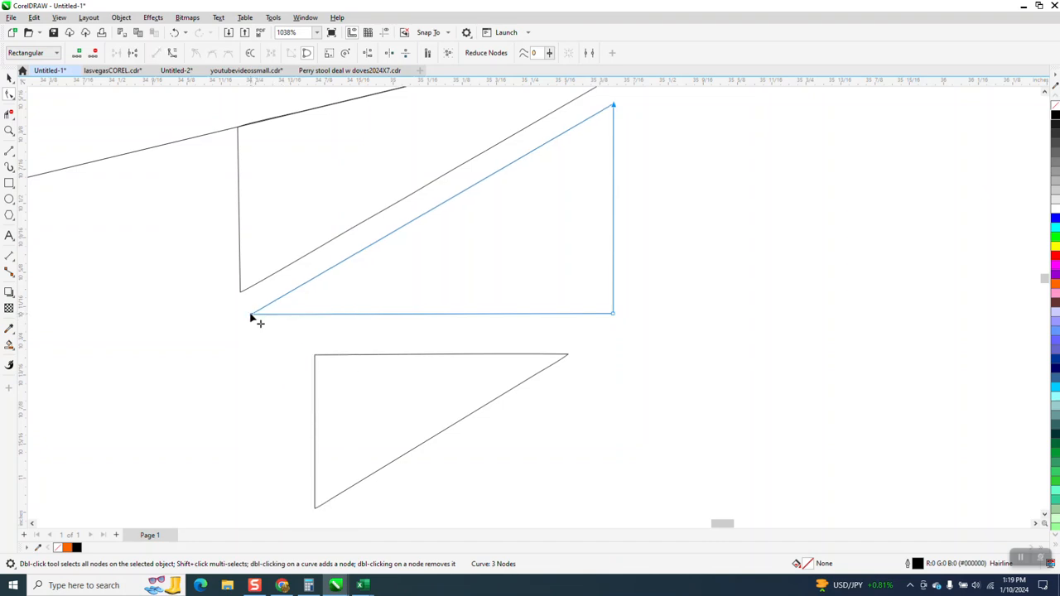
Step: Snap the middle triangle's left corner to the upper fold's lower corner, and the smallest triangle's right corner to the middle triangle's lower-right corner
left_click(9, 78)
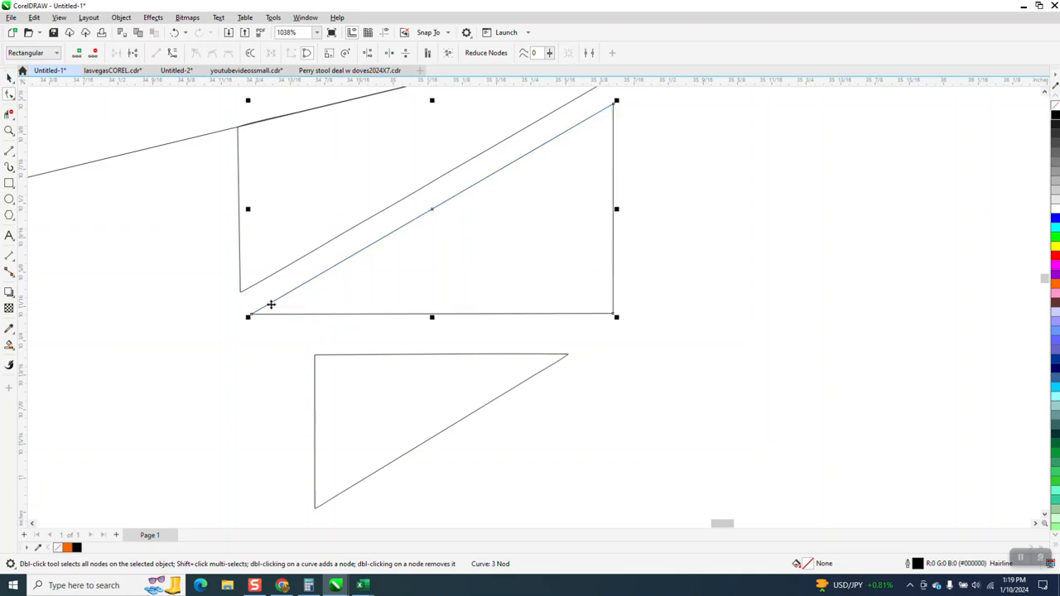
left_click_drag(250, 312, 239, 294)
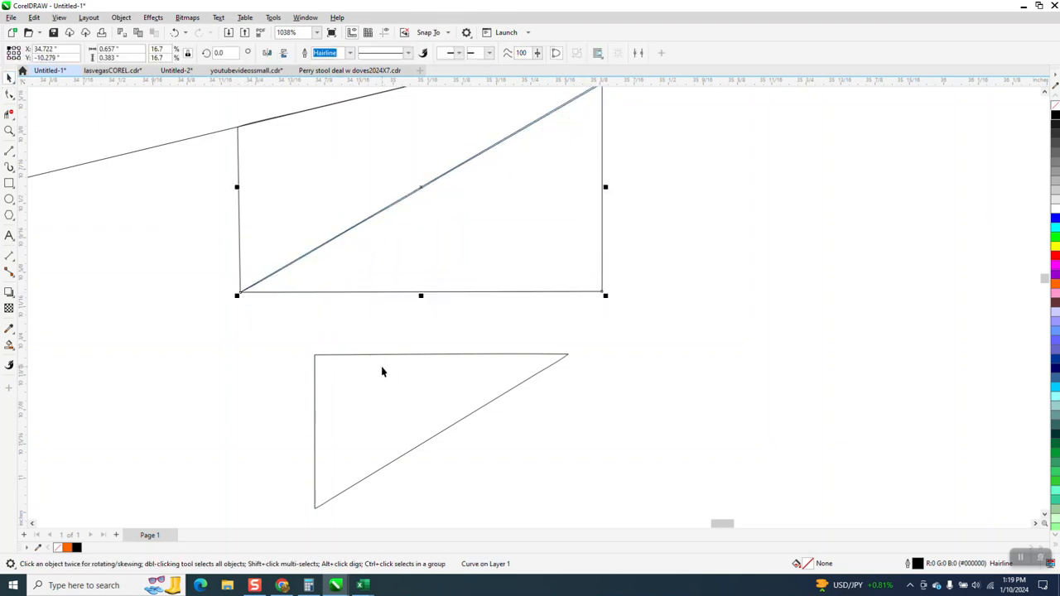
left_click(454, 355)
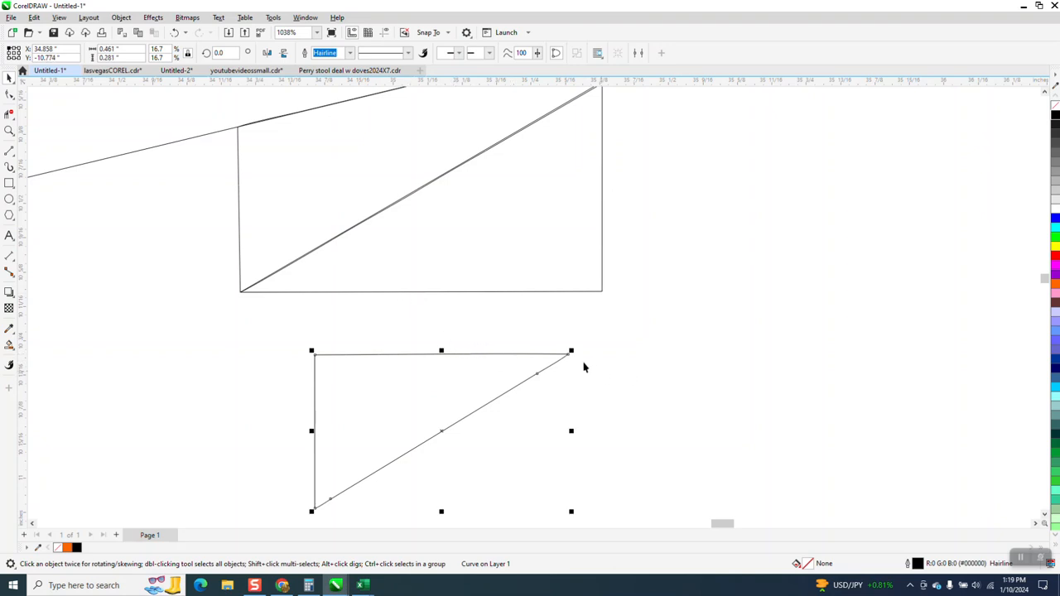
left_click_drag(571, 353, 603, 295)
scroll(444, 334, "down", 5)
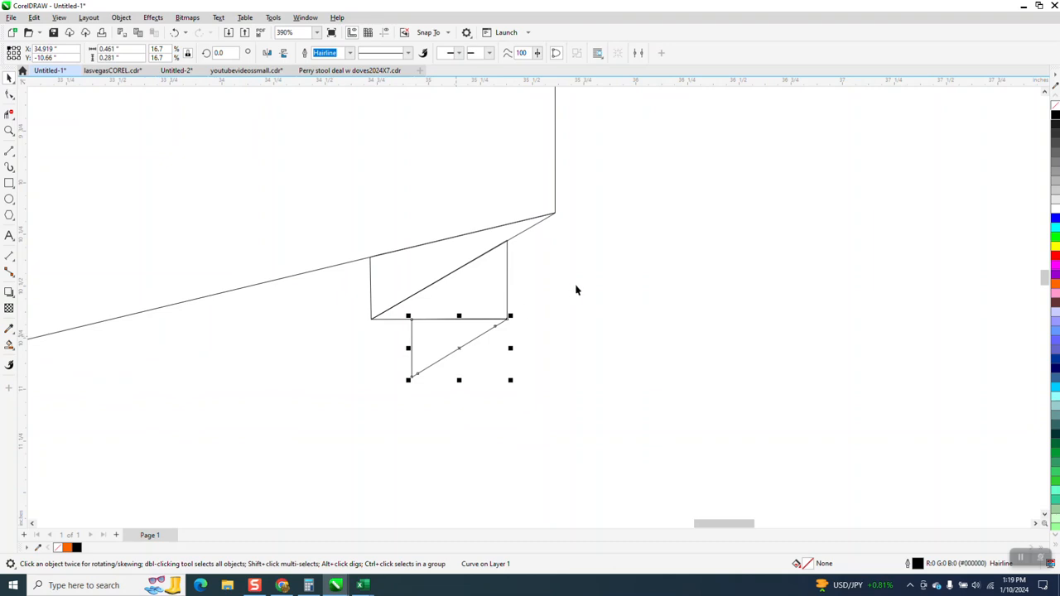
Step: Combine the three lower-right fold shapes into a single curve
left_click_drag(601, 175, 277, 424)
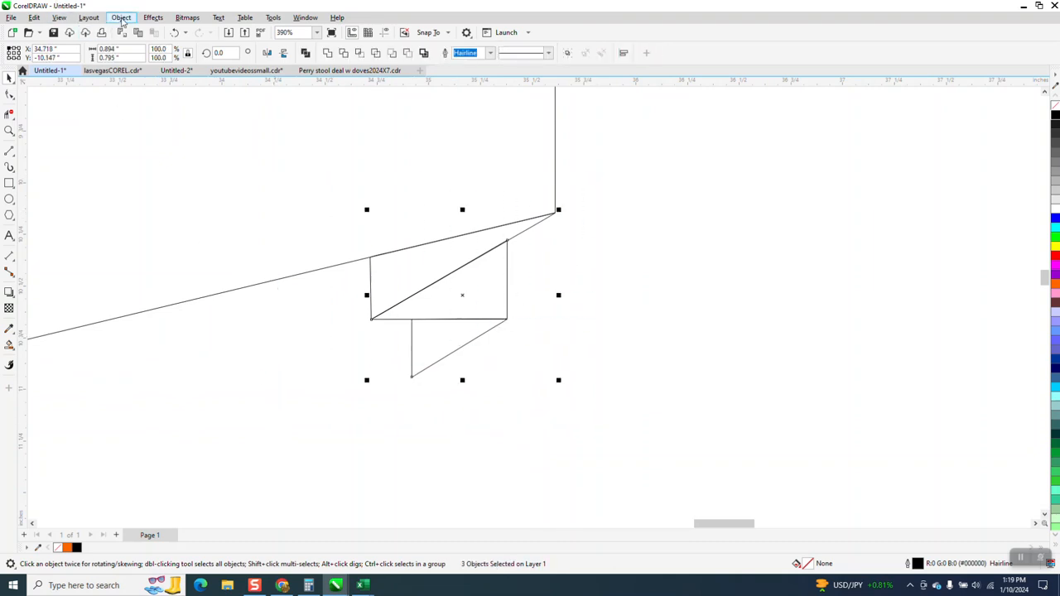
left_click(121, 18)
left_click(137, 260)
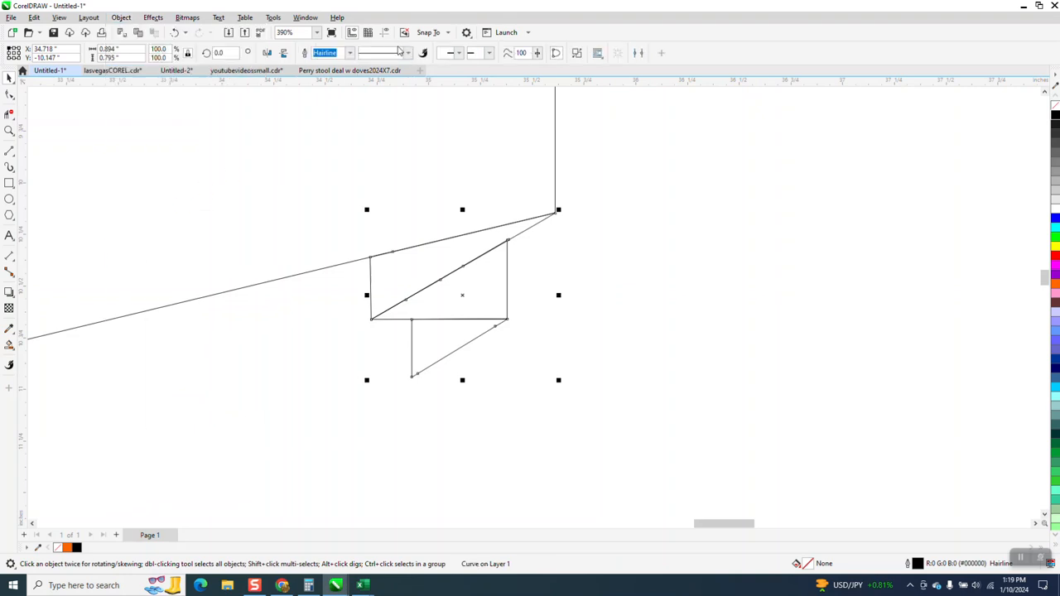
Step: Try outline widths of 0.03125 in and 0.015625 in on the combined fold curve
left_click(350, 53)
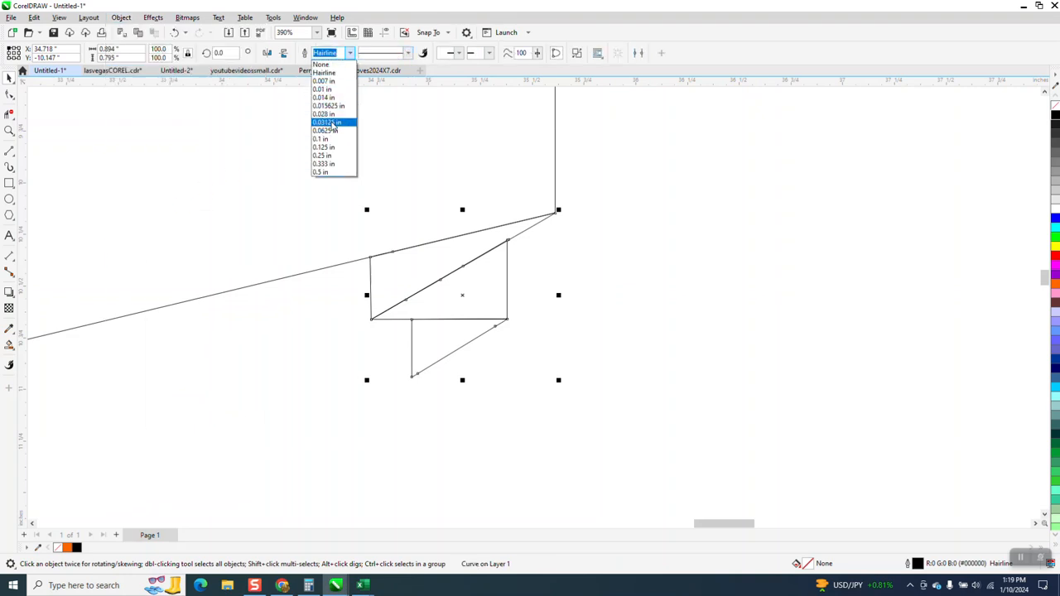
left_click(334, 123)
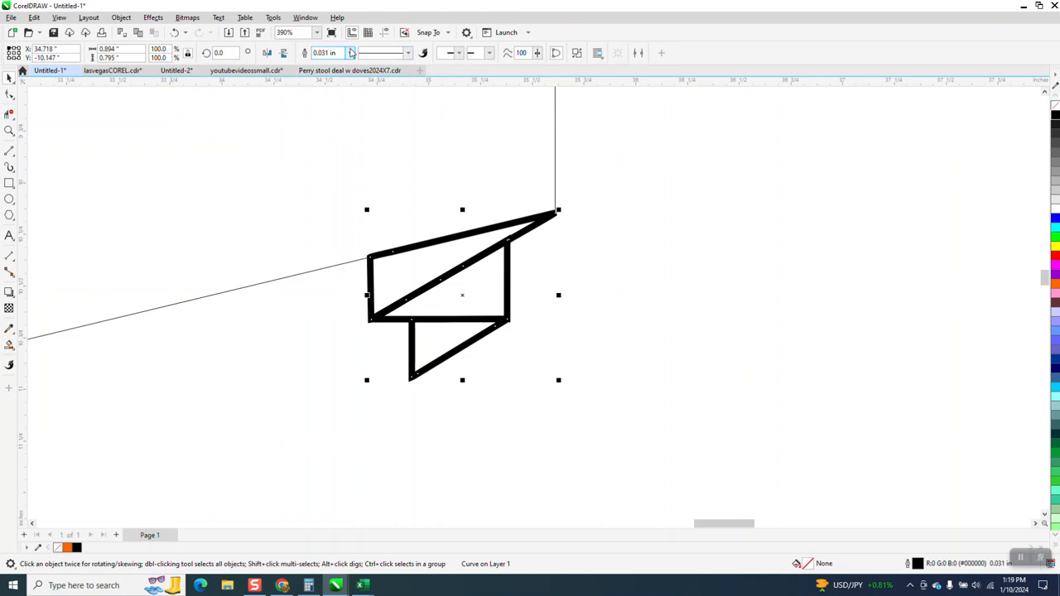
left_click(351, 53)
left_click(331, 108)
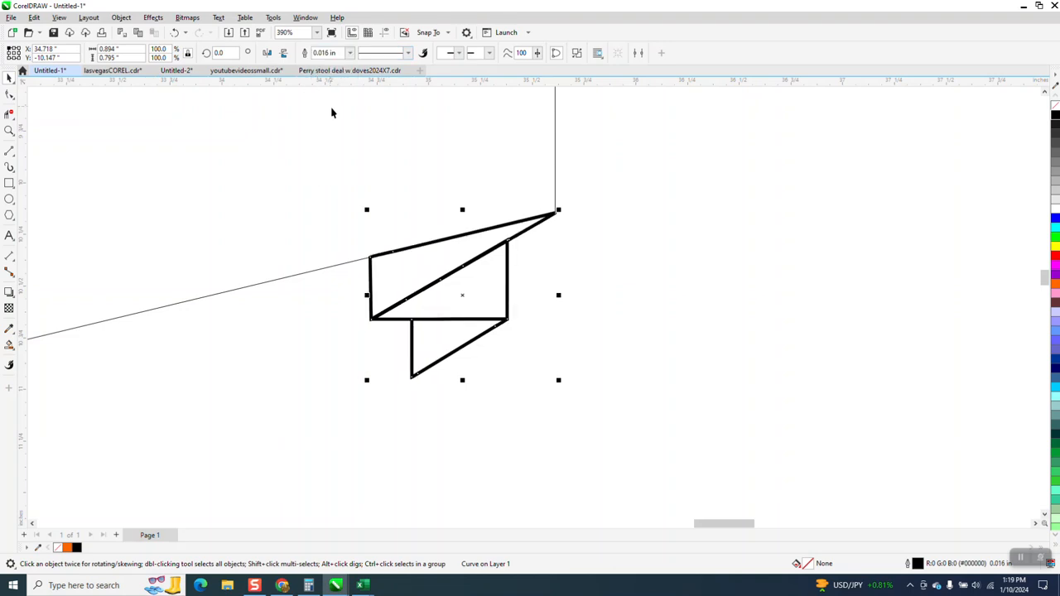
left_click(10, 130)
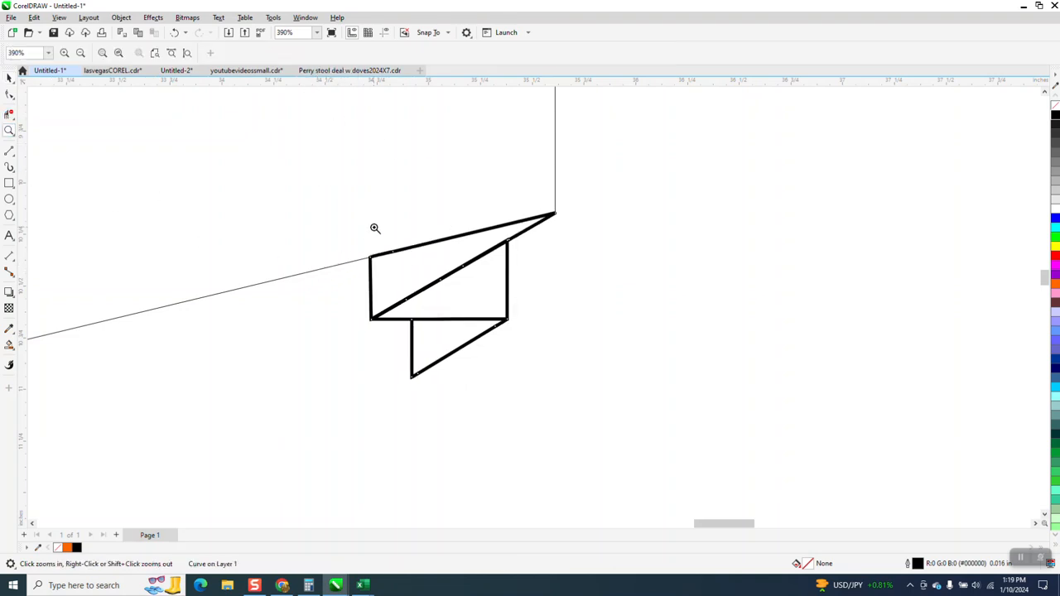
left_click_drag(561, 385, 562, 383)
scroll(477, 297, "down", 3)
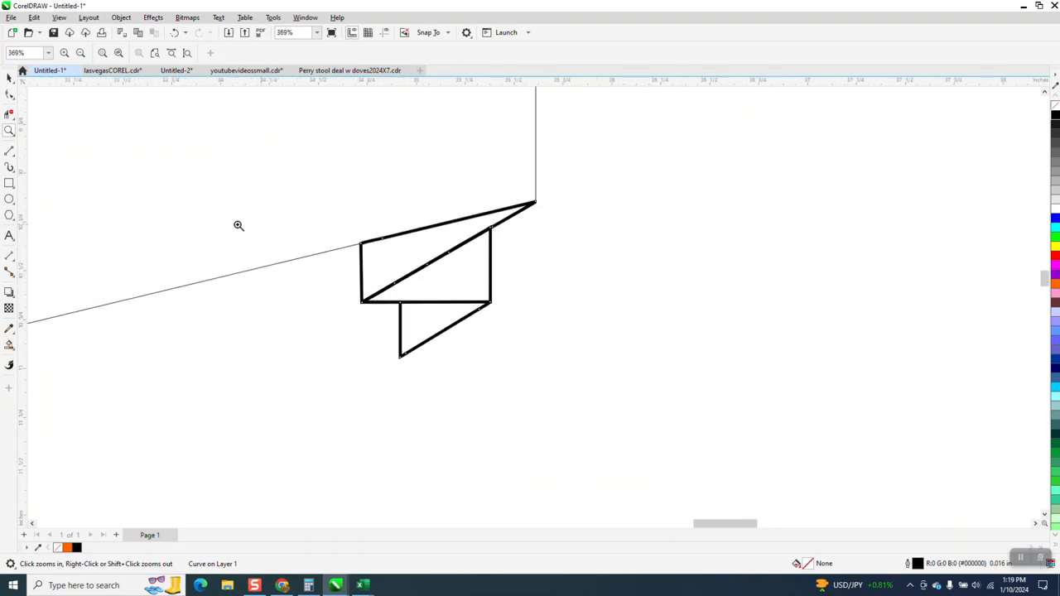
Step: Undo both outline width changes and the combining of the three fold shapes
left_click(176, 33)
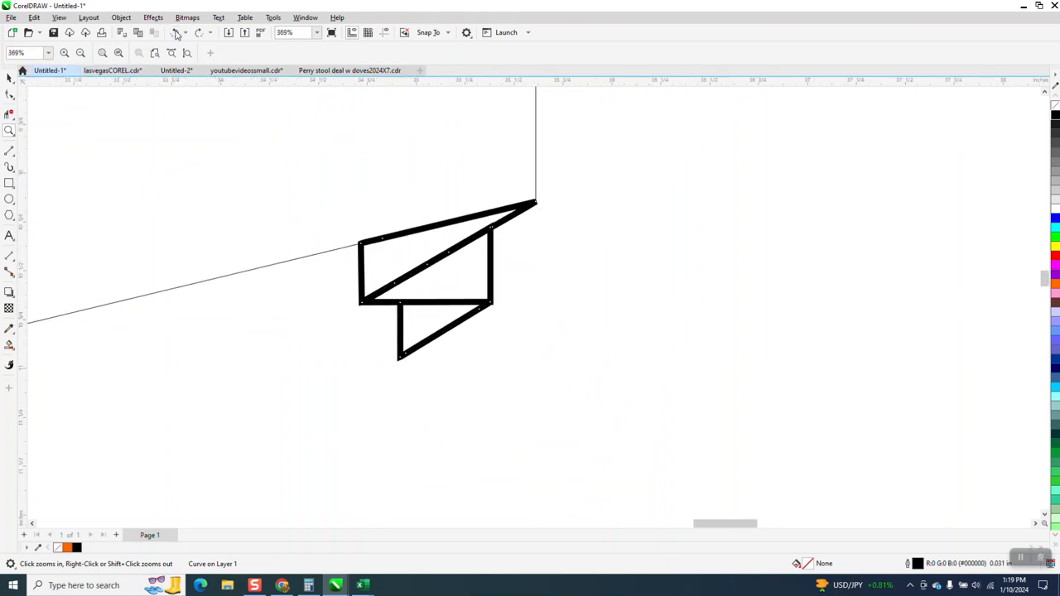
left_click(176, 33)
left_click(176, 33)
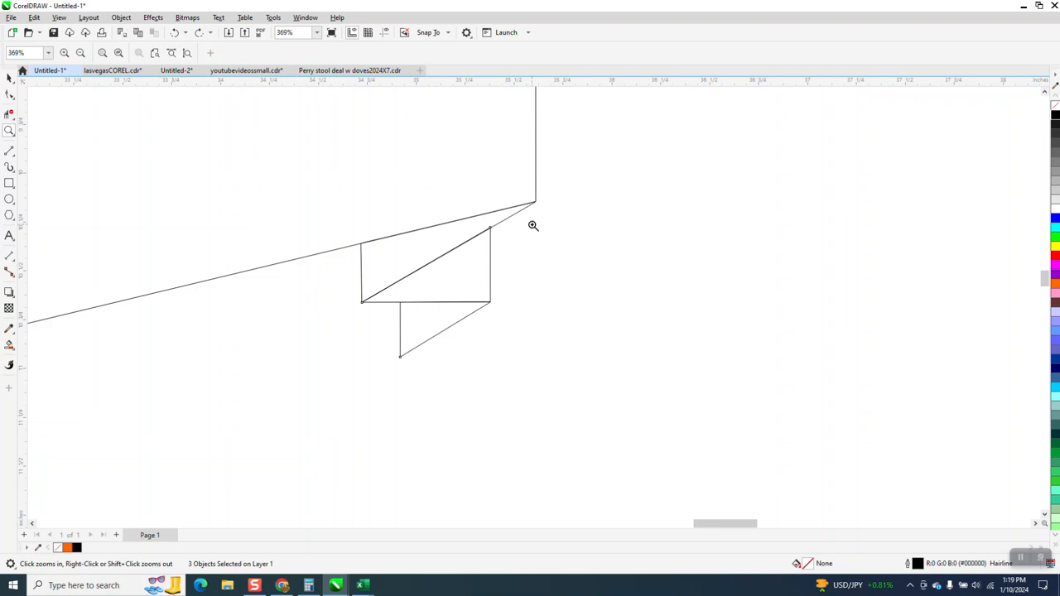
Step: Group the three lower-right fold shapes and create a copy of the group mirrored both vertically and horizontally
left_click(10, 78)
left_click(496, 302)
left_click(490, 292)
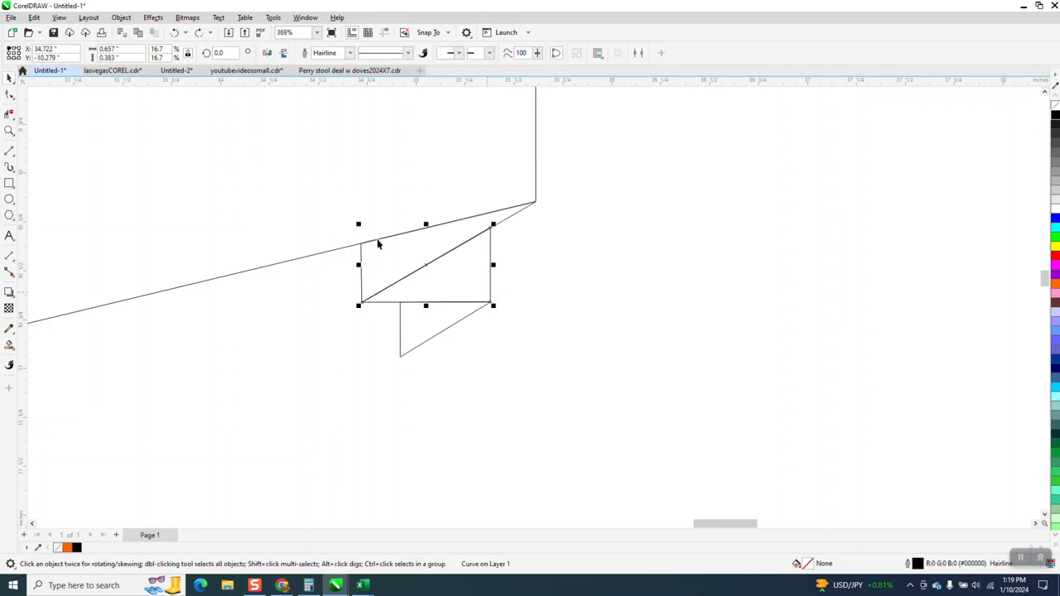
left_click_drag(568, 174, 294, 408)
key("ctrl+g")
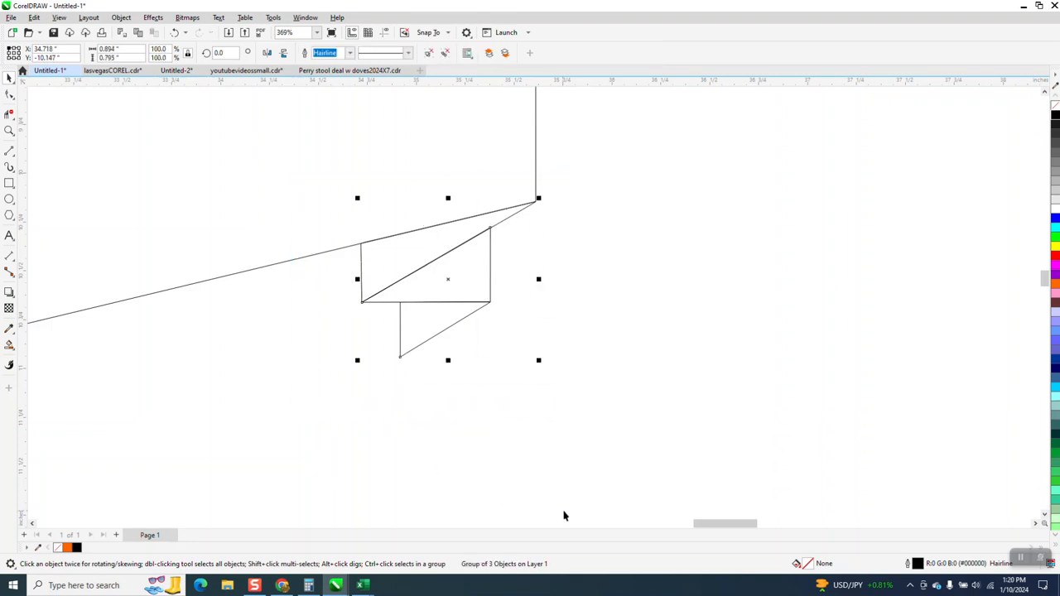
left_click(284, 54)
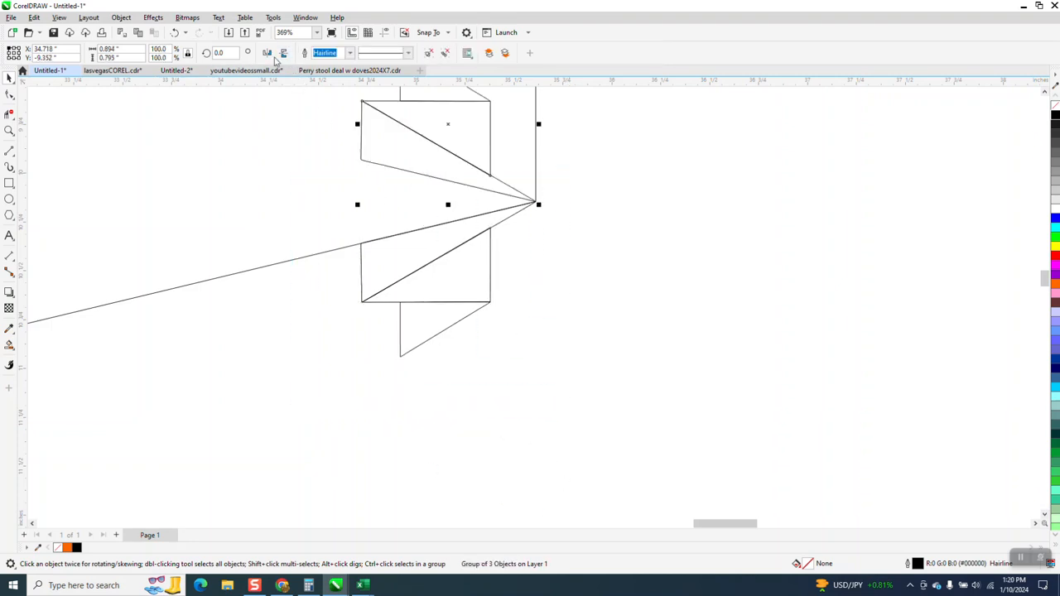
left_click(268, 54)
Step: Move the mirrored fold group so its pointed corner snaps onto the banner's upper-left corner
scroll(672, 267, "down", 5)
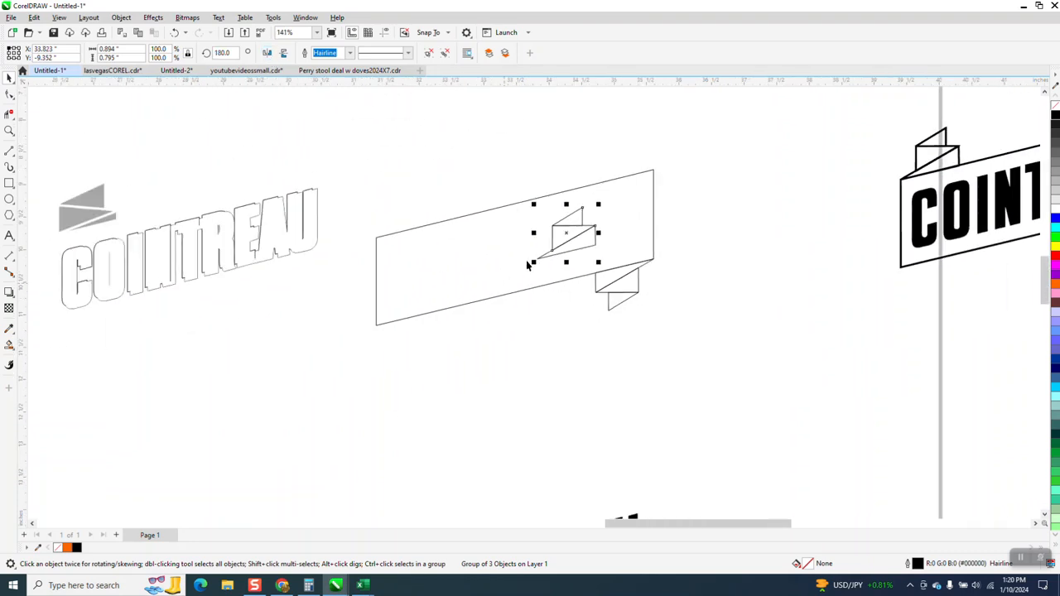
left_click_drag(542, 256, 379, 228)
left_click(10, 131)
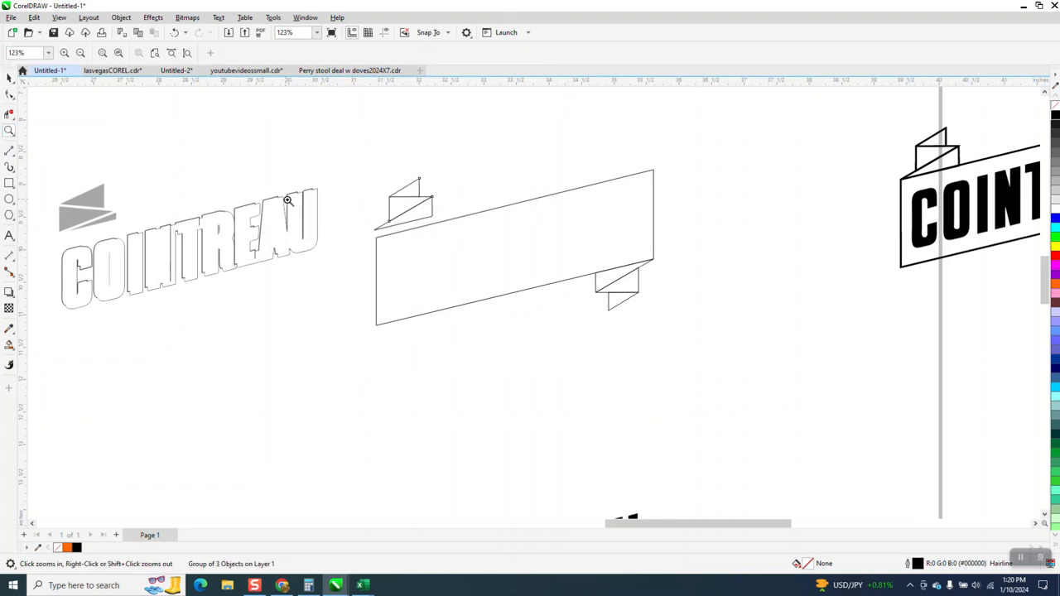
left_click_drag(474, 278, 474, 278)
left_click(9, 78)
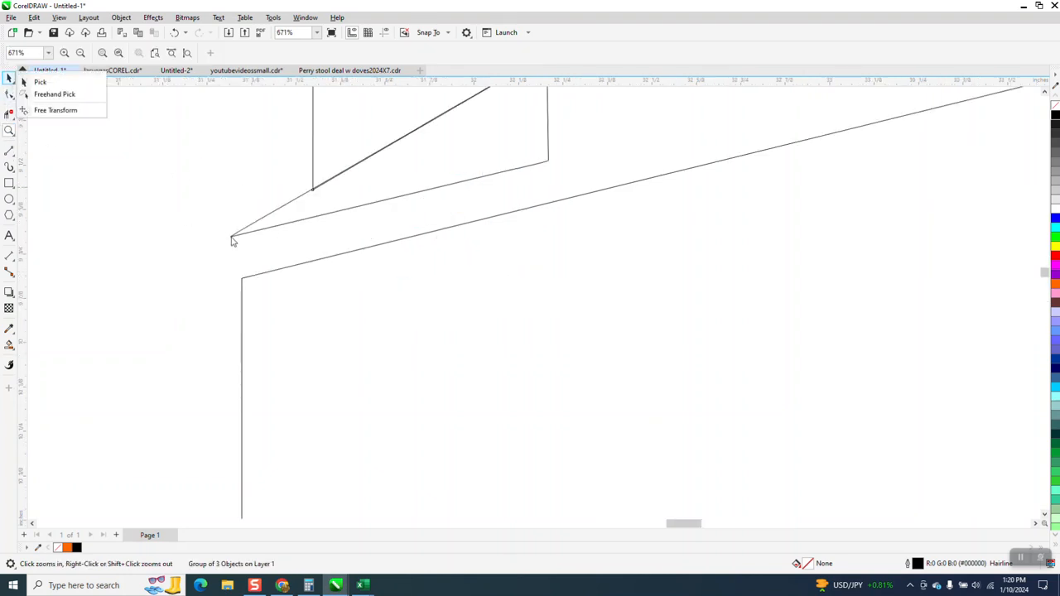
left_click(230, 240)
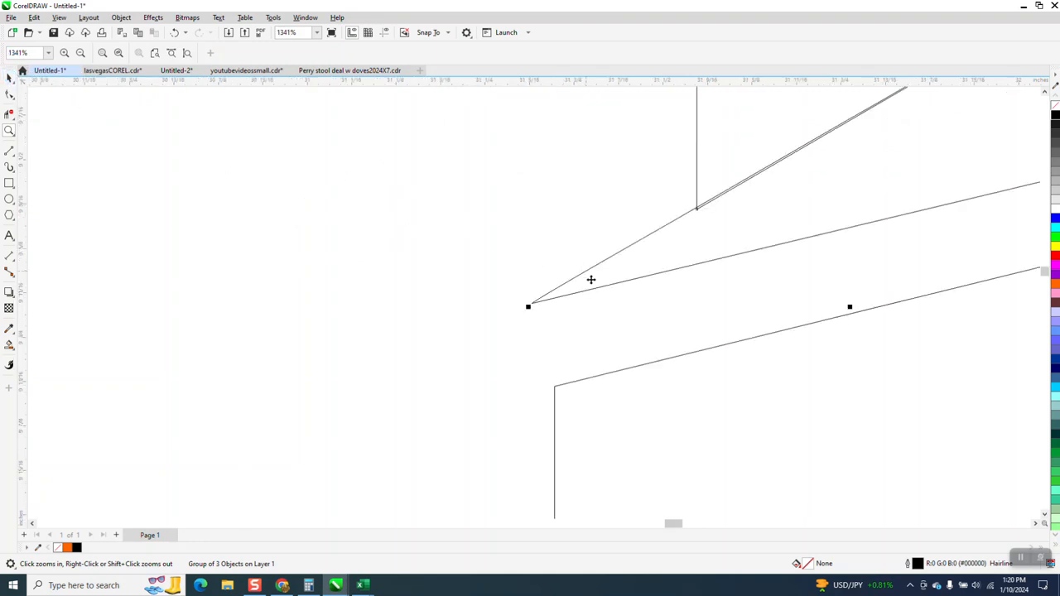
key("space")
left_click_drag(530, 304, 555, 386)
scroll(290, 242, "down", 2)
scroll(323, 219, "down", 5)
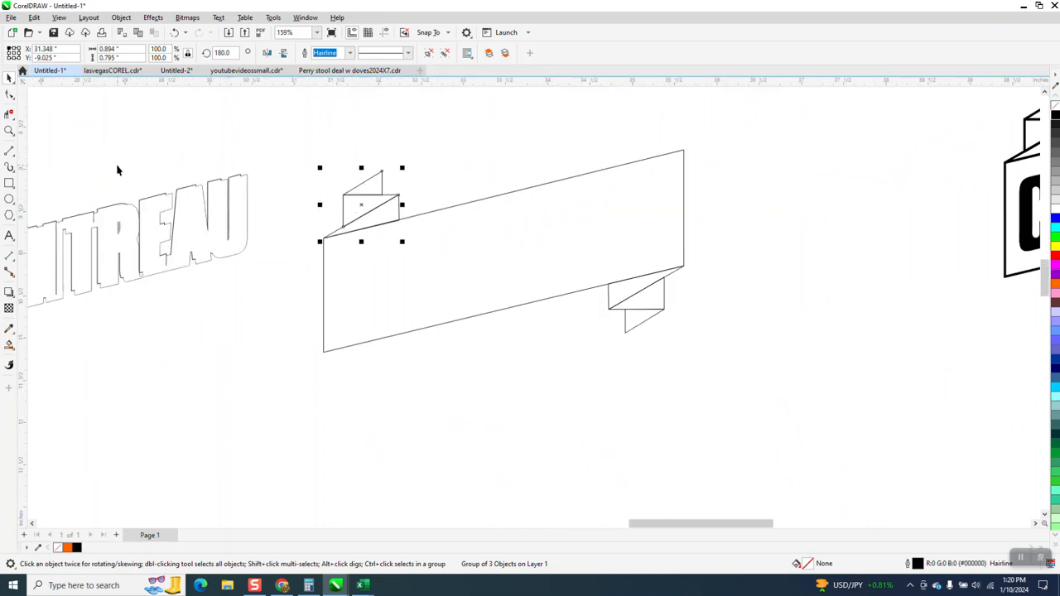
Step: Select the banner with both fold groups and ungroup them
left_click_drag(305, 135, 325, 266)
left_click_drag(729, 360, 755, 386)
left_click(121, 17)
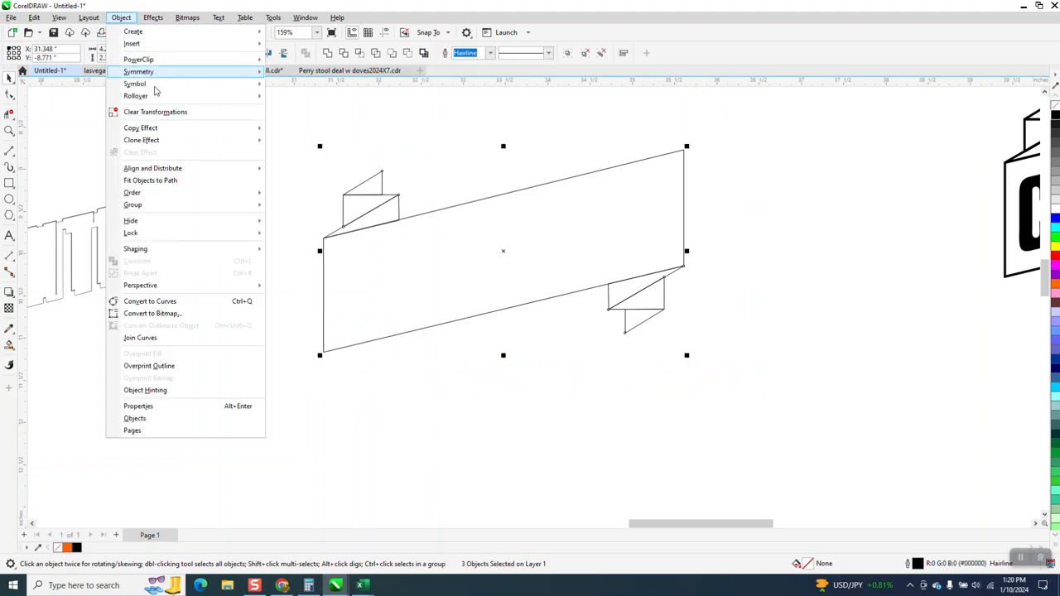
mouse_move(140, 249)
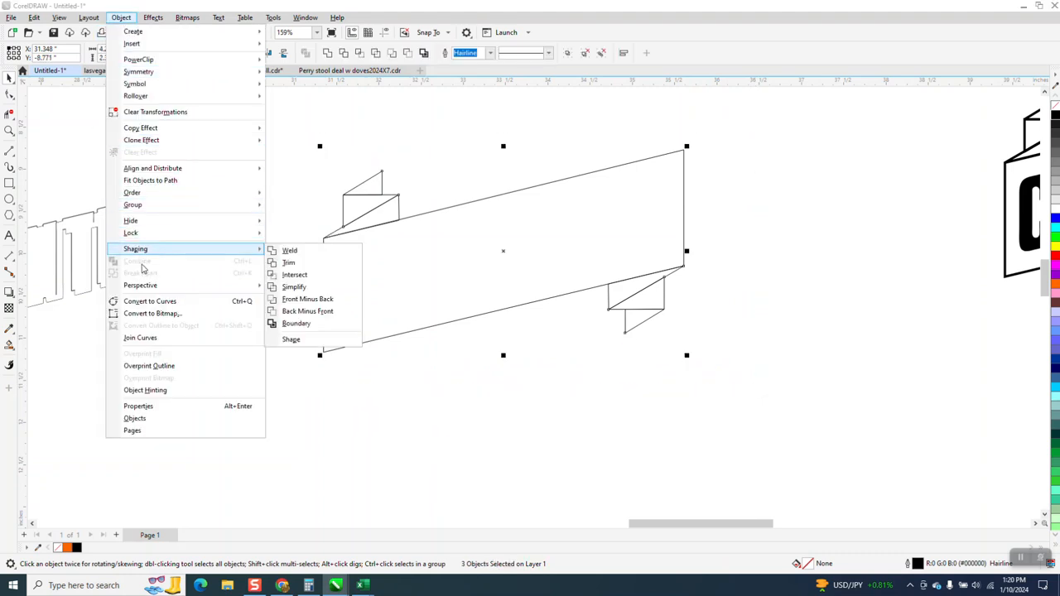
mouse_move(248, 204)
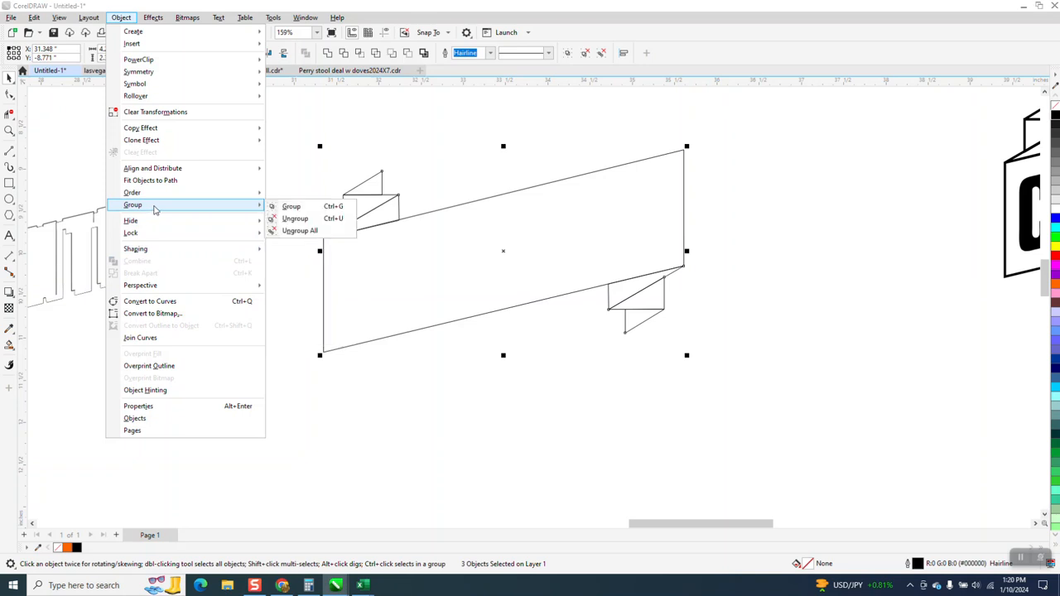
left_click(294, 219)
Step: Combine the banner and all fold shapes into a single curve and set its outline width to 0.015625 in
left_click_drag(294, 113, 724, 393)
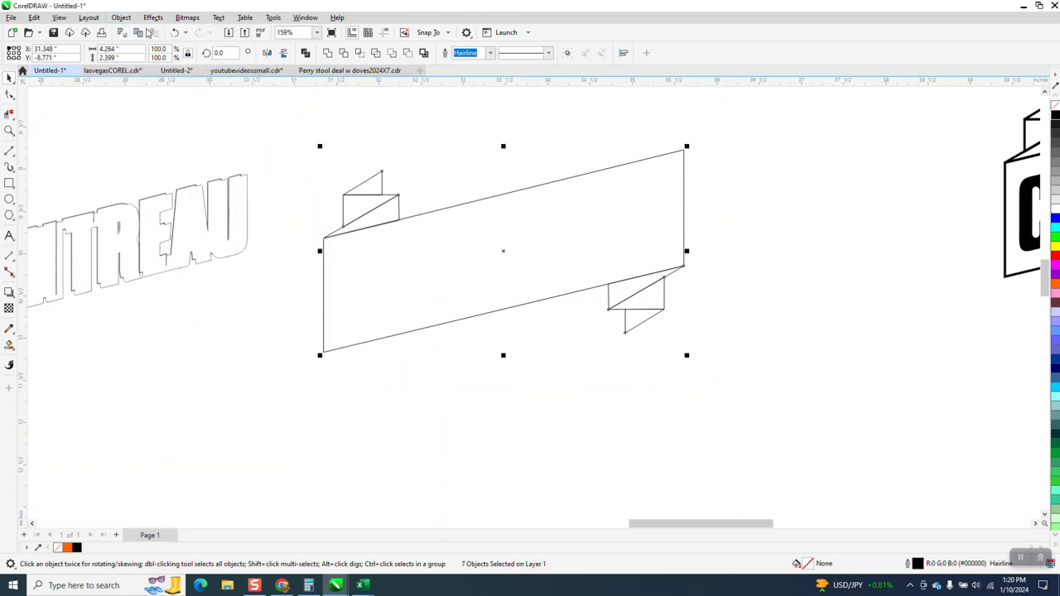
left_click(125, 17)
left_click(159, 261)
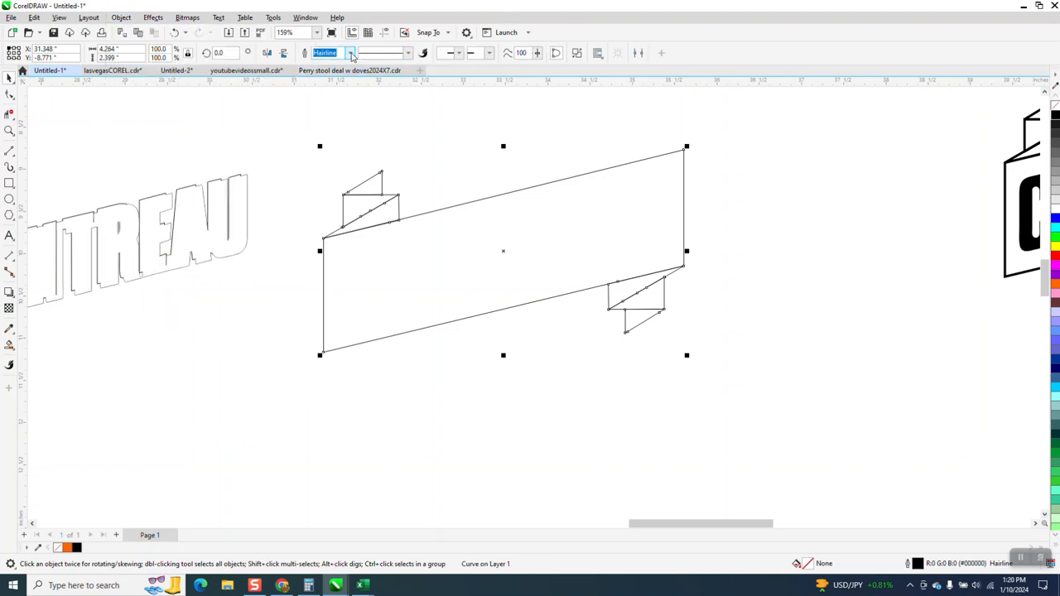
left_click(351, 54)
left_click(331, 106)
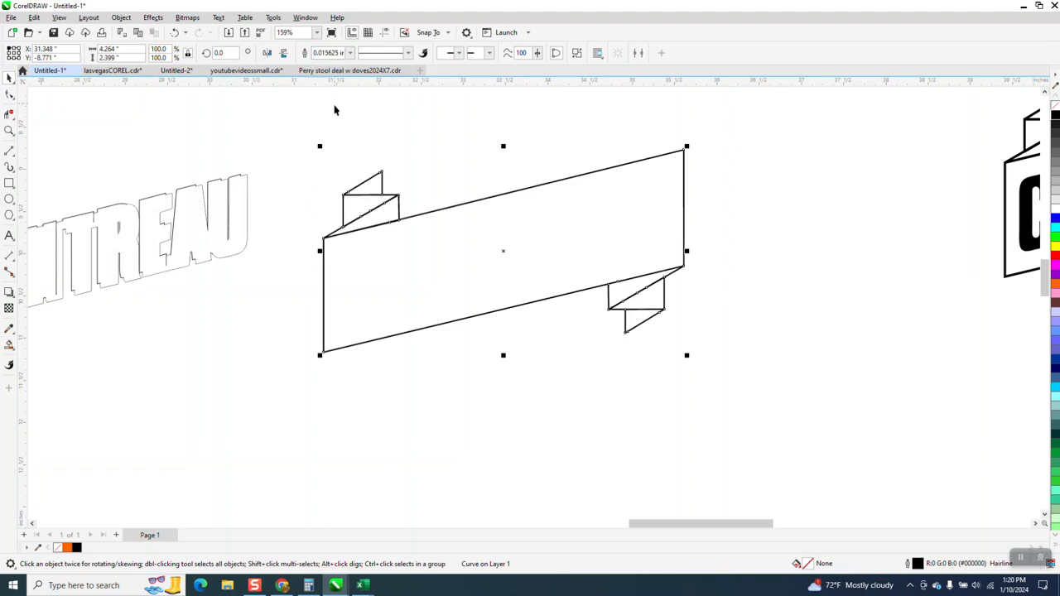
Step: Set the outline width of the combined banner curve to 0.03125 in
left_click(9, 130)
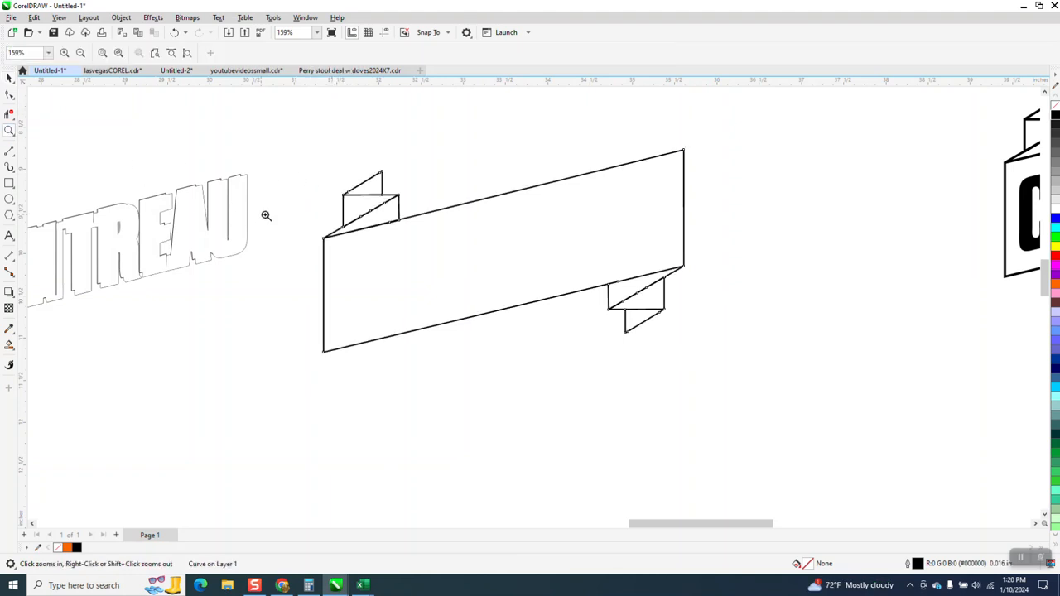
left_click_drag(263, 216, 363, 259)
scroll(224, 209, "down", 4)
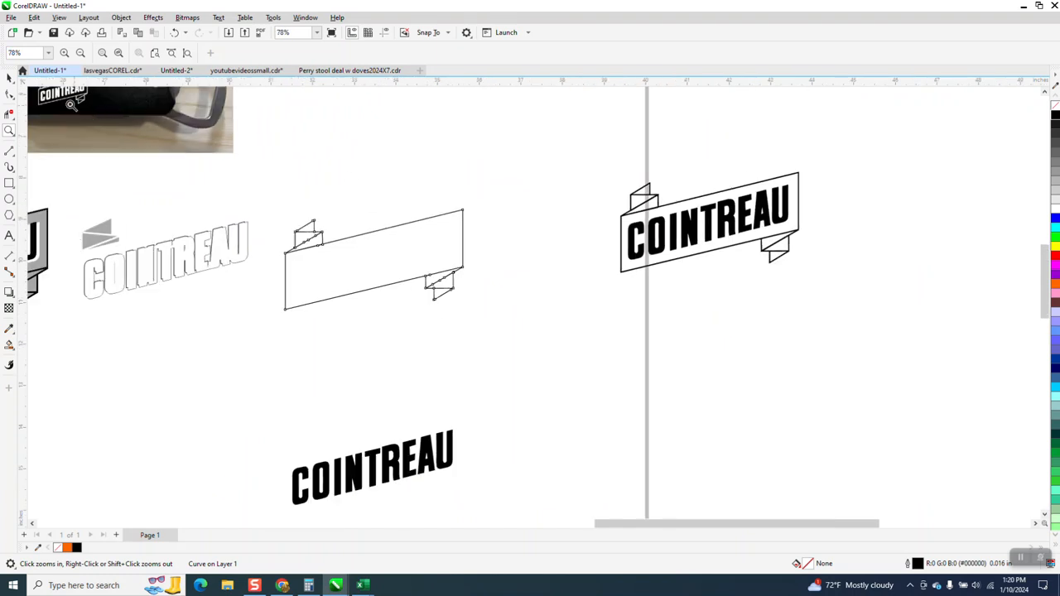
left_click(10, 76)
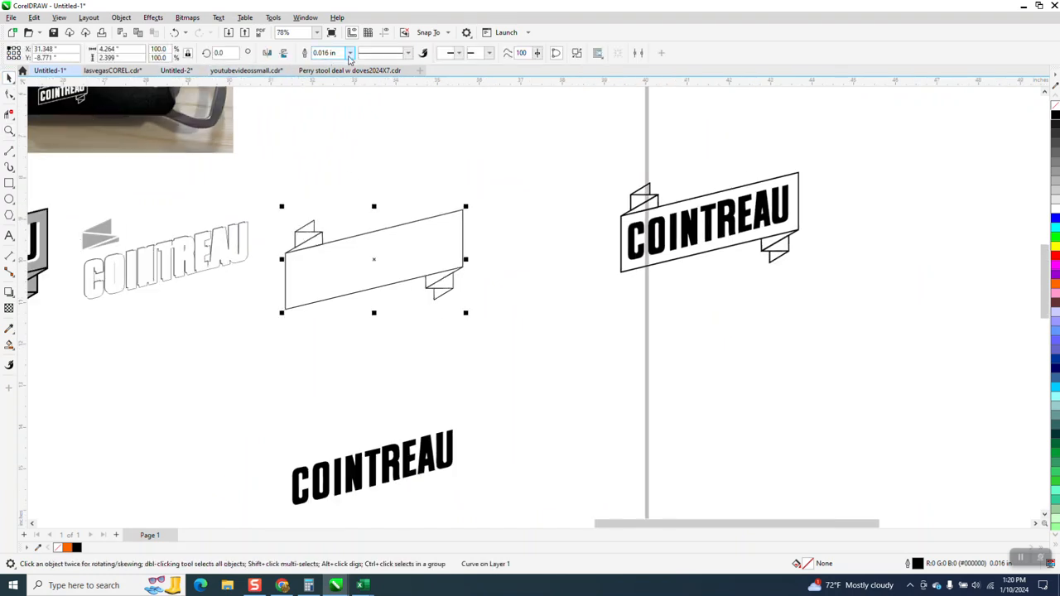
left_click(350, 53)
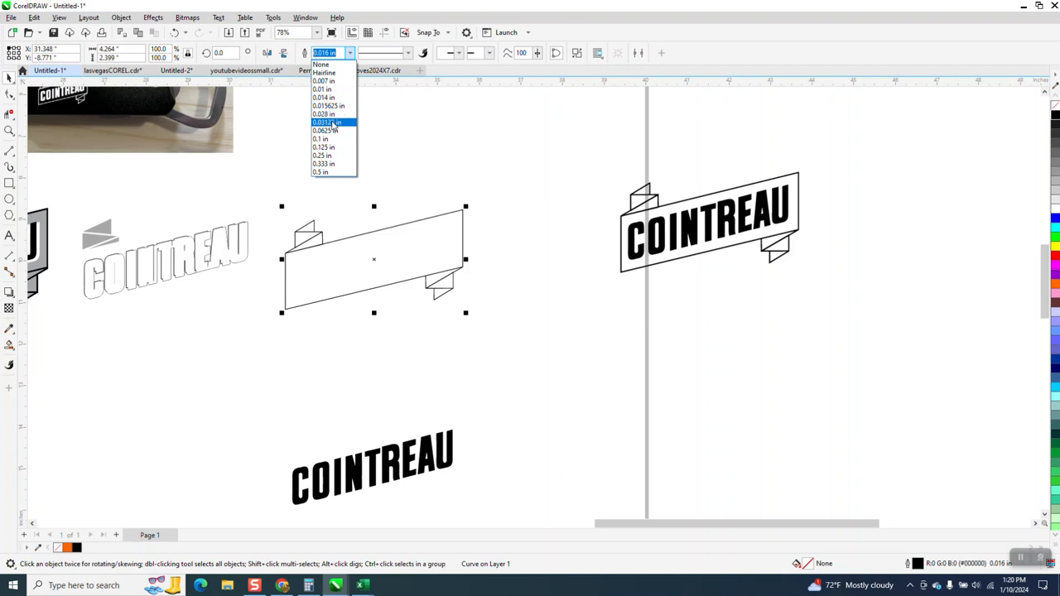
left_click(332, 122)
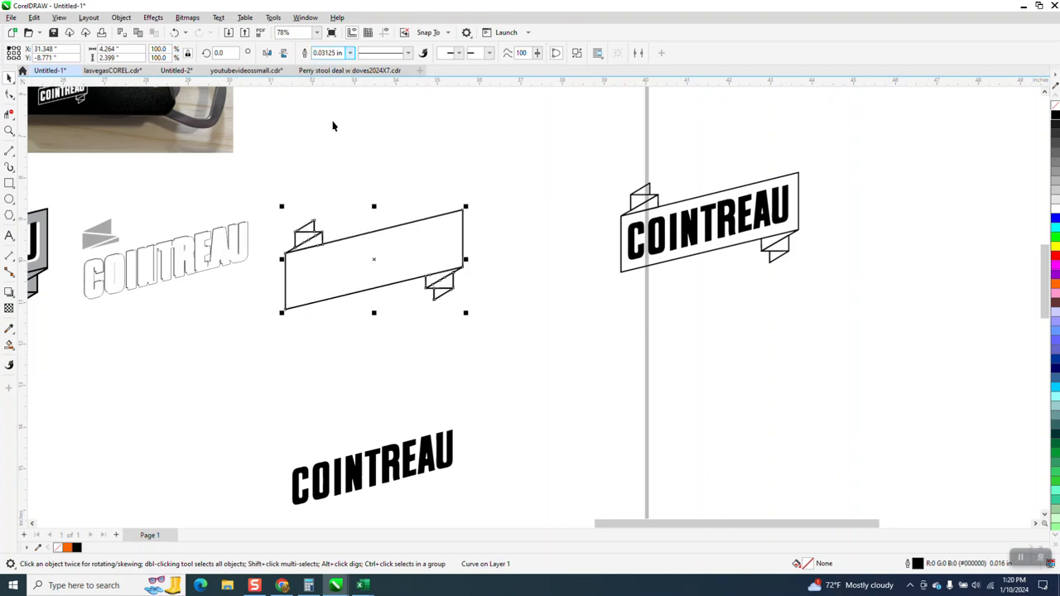
Step: Move the black COINTREAU lettering up into the outlined banner and group it with the banner
left_click(439, 451)
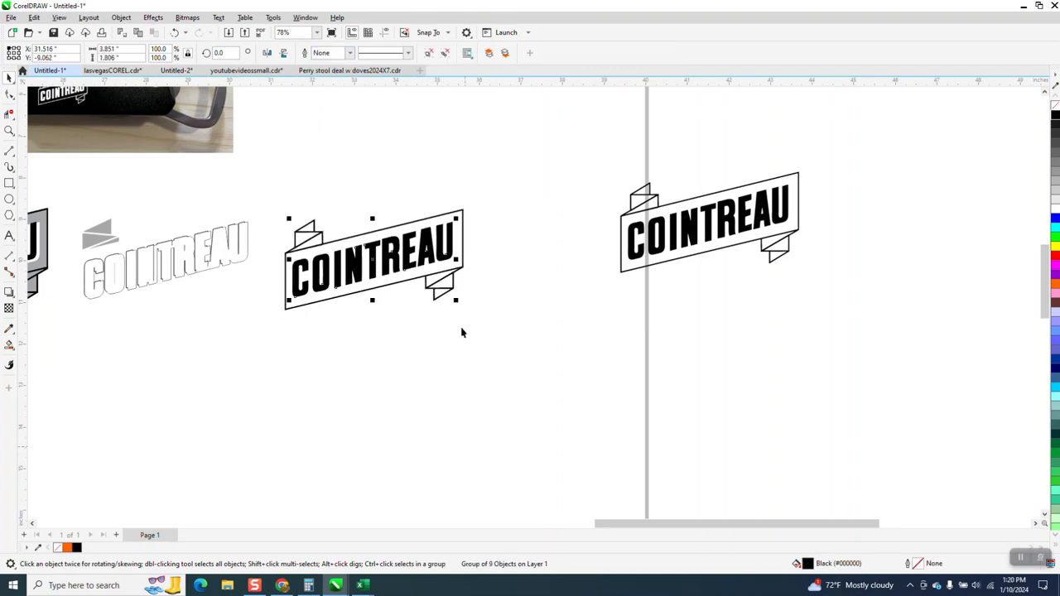
left_click_drag(255, 174, 556, 356)
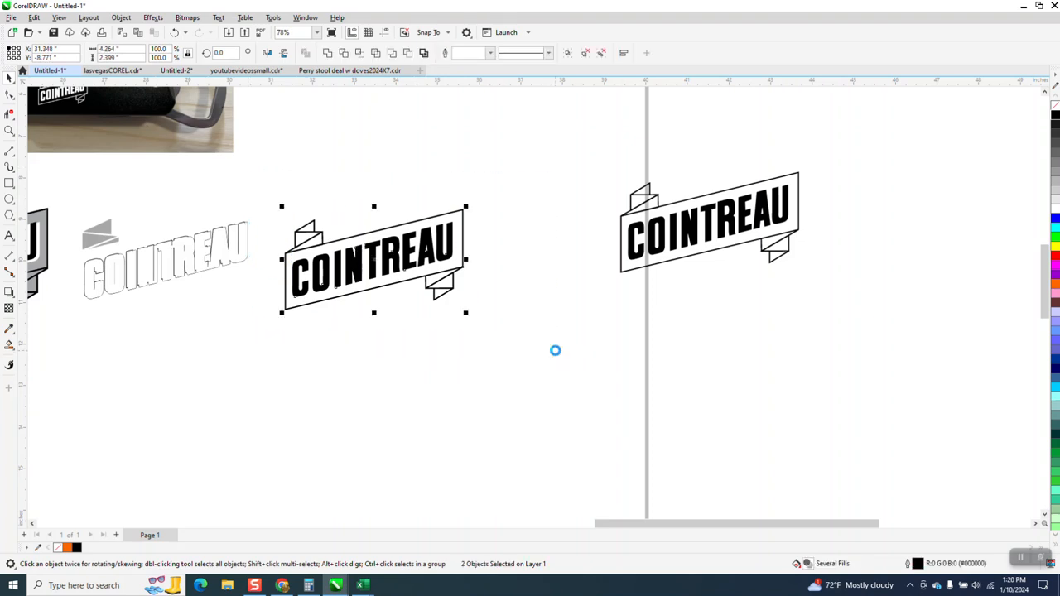
key("ctrl+g")
Step: Try scaling the grouped logo down to less than half its size and check the outline thickness
scroll(803, 232, "down", 2)
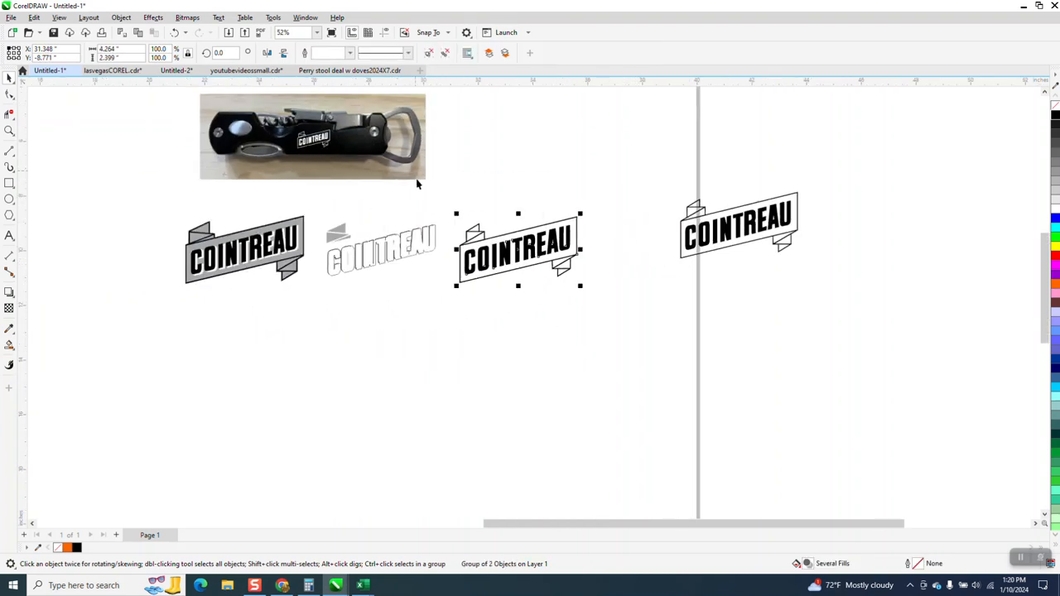
left_click_drag(580, 214, 511, 253)
left_click(8, 131)
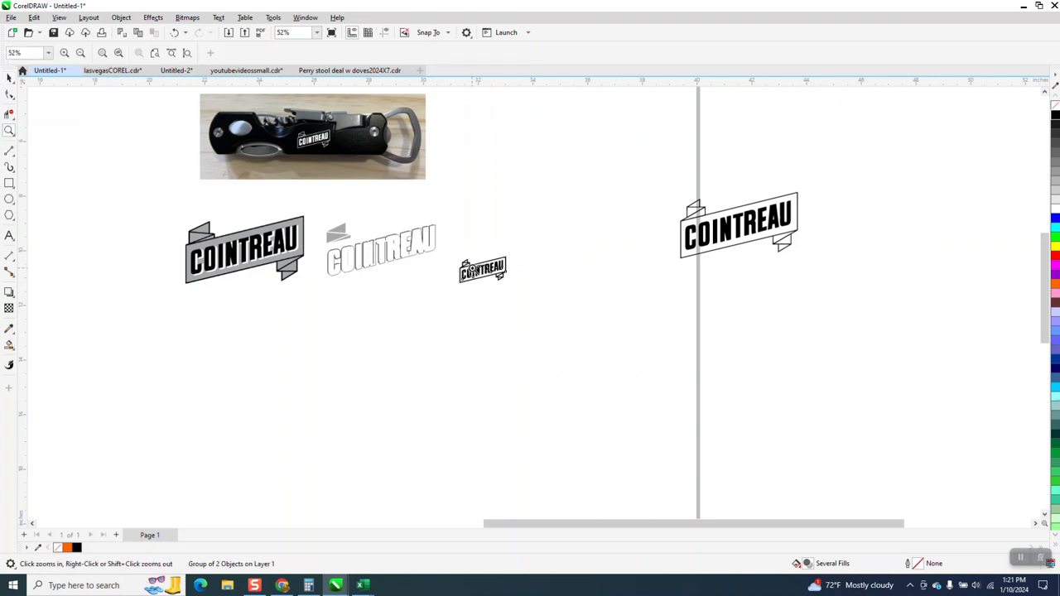
left_click_drag(481, 306, 542, 324)
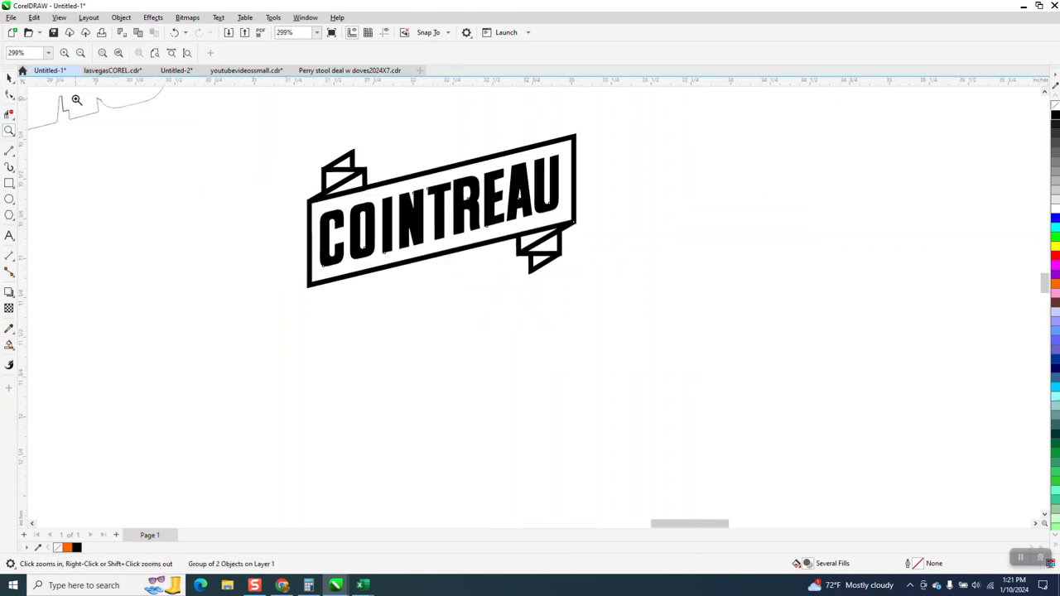
Step: Undo the resizing of the grouped logo
left_click(9, 78)
left_click(174, 33)
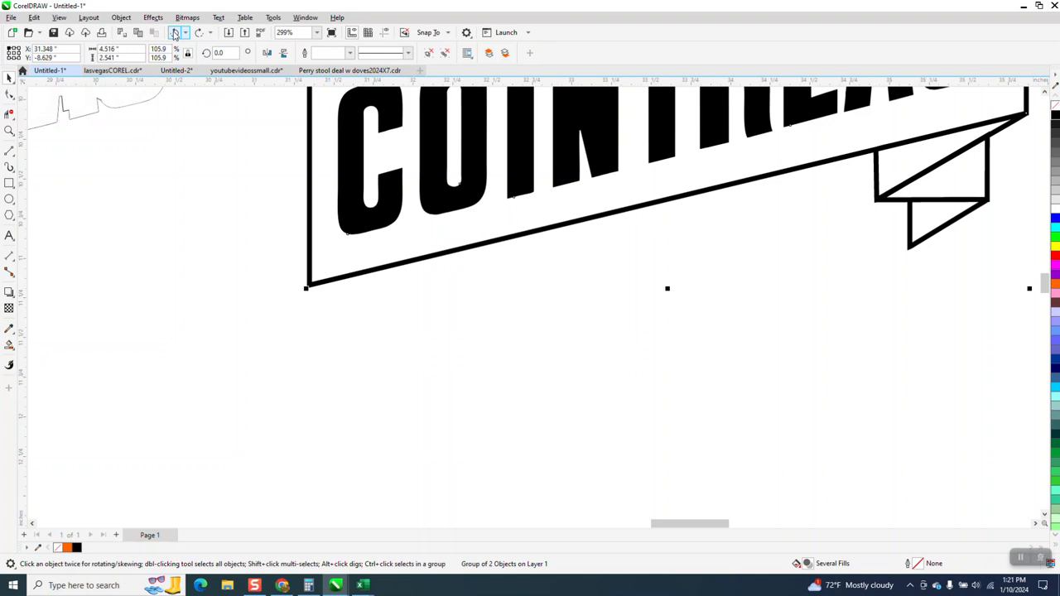
left_click(175, 33)
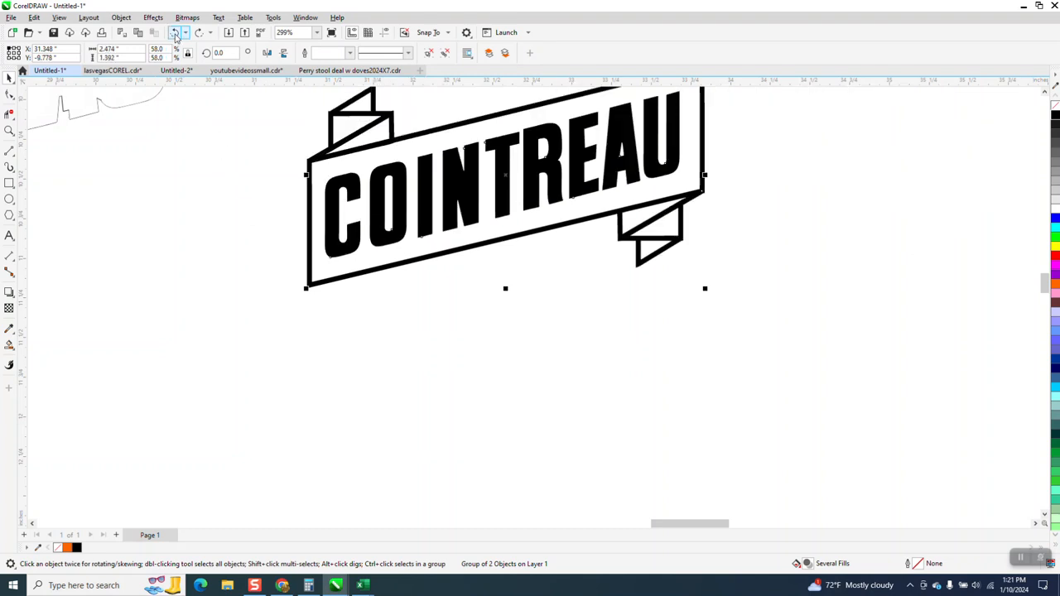
left_click(176, 34)
scroll(266, 352, "down", 3)
scroll(265, 352, "down", 1)
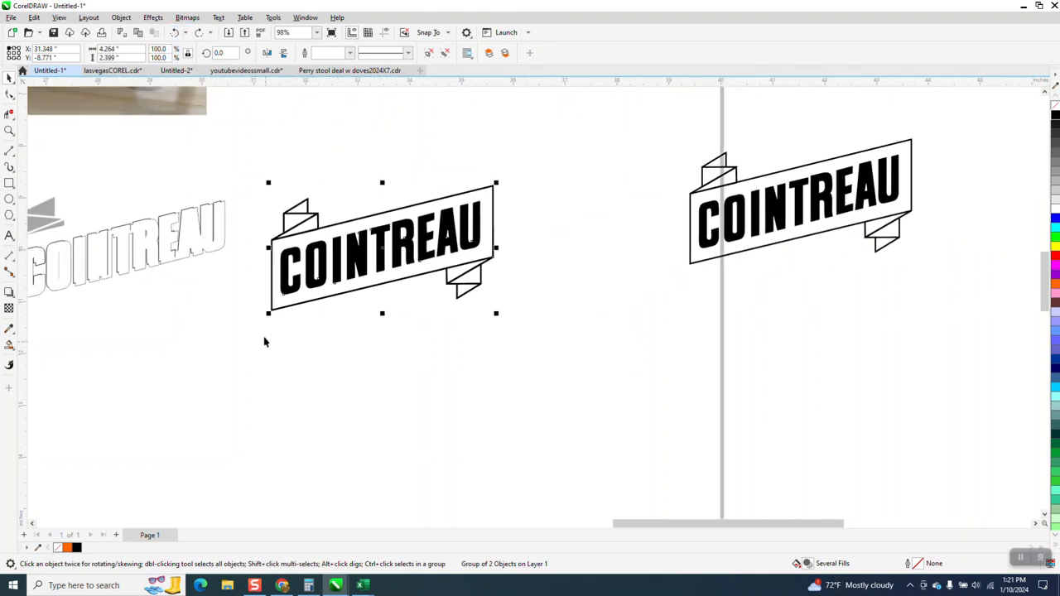
Step: Ungroup the logo and move the COINTREAU lettering 5 in straight down out of the banner
left_click(338, 179)
left_click(377, 234)
left_click(121, 17)
mouse_move(149, 206)
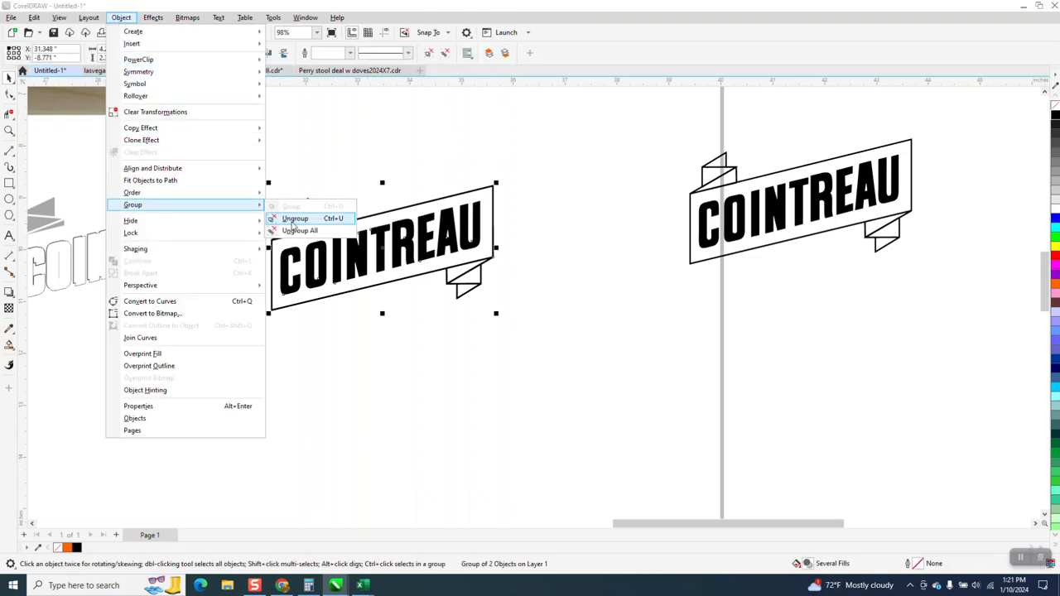
left_click(292, 219)
left_click(356, 187)
left_click(384, 236)
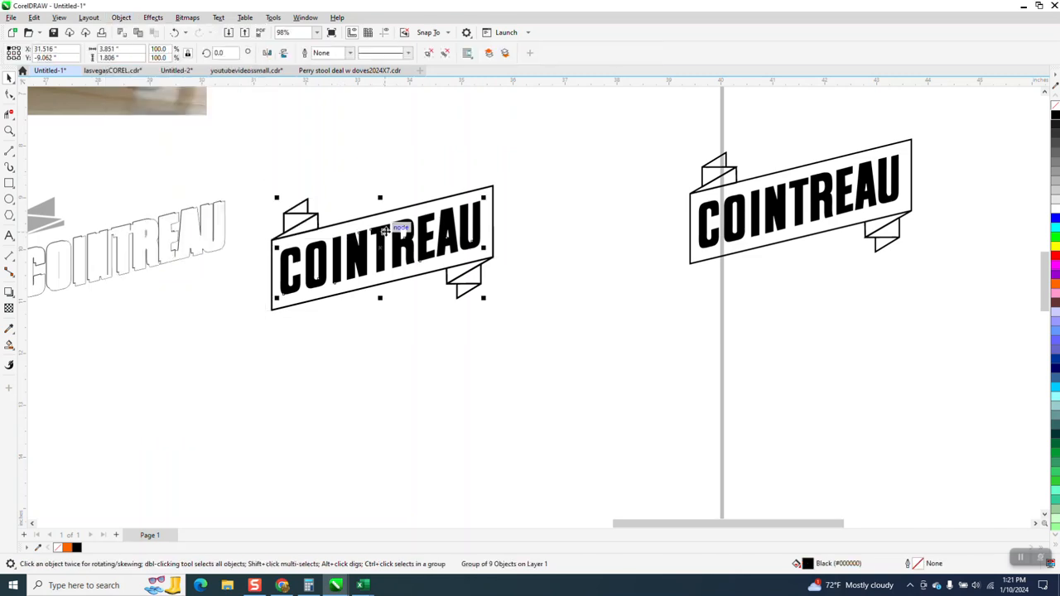
key("Down")
Step: Make the banner's outline scale with the object in its Outline Pen settings
left_click_drag(251, 169, 570, 338)
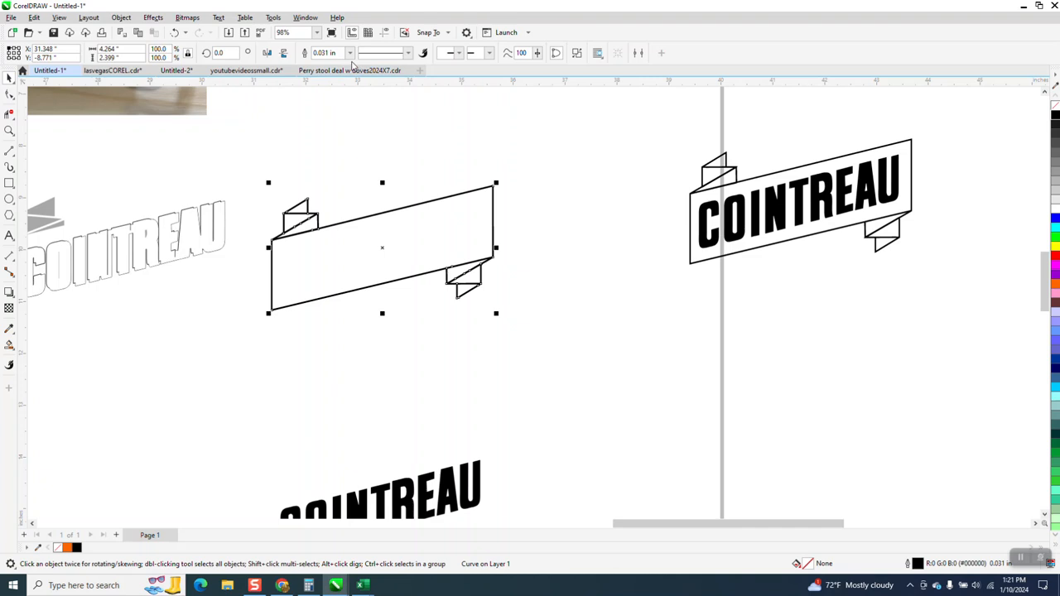
key("F12")
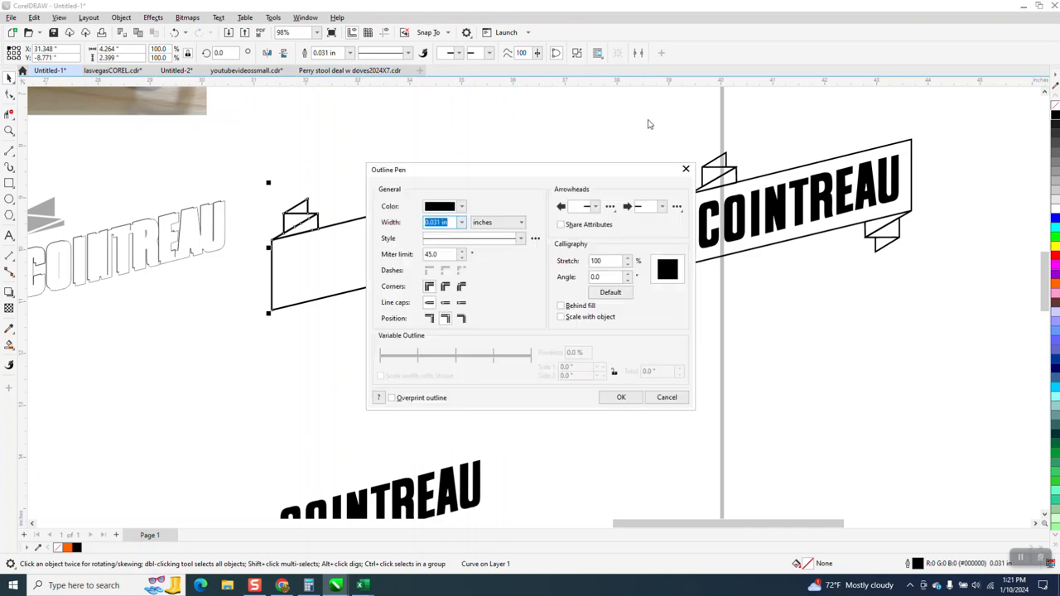
left_click(561, 318)
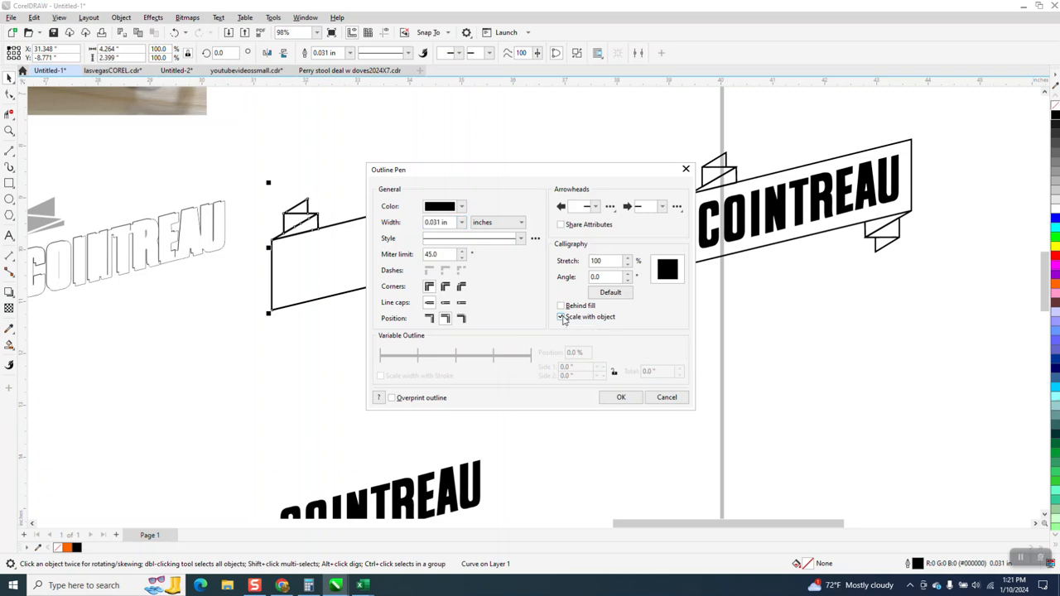
left_click(623, 398)
Step: Move the COINTREAU lettering back up into the banner and scale both together down to about 0.827 in wide
left_click(466, 471)
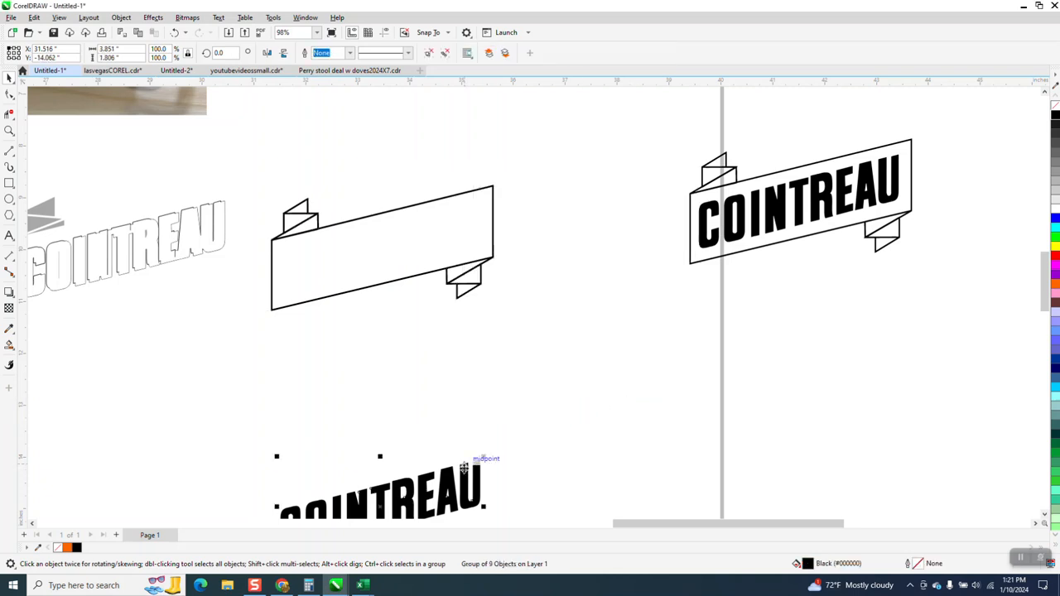
left_click_drag(466, 467, 470, 193)
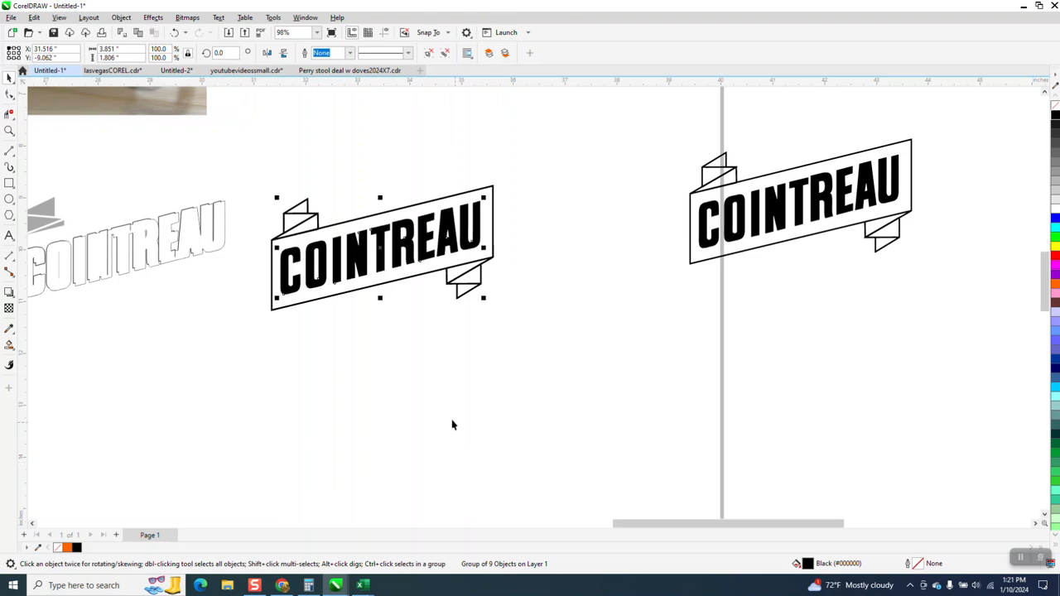
left_click_drag(263, 167, 578, 328)
left_click_drag(492, 182, 663, 157)
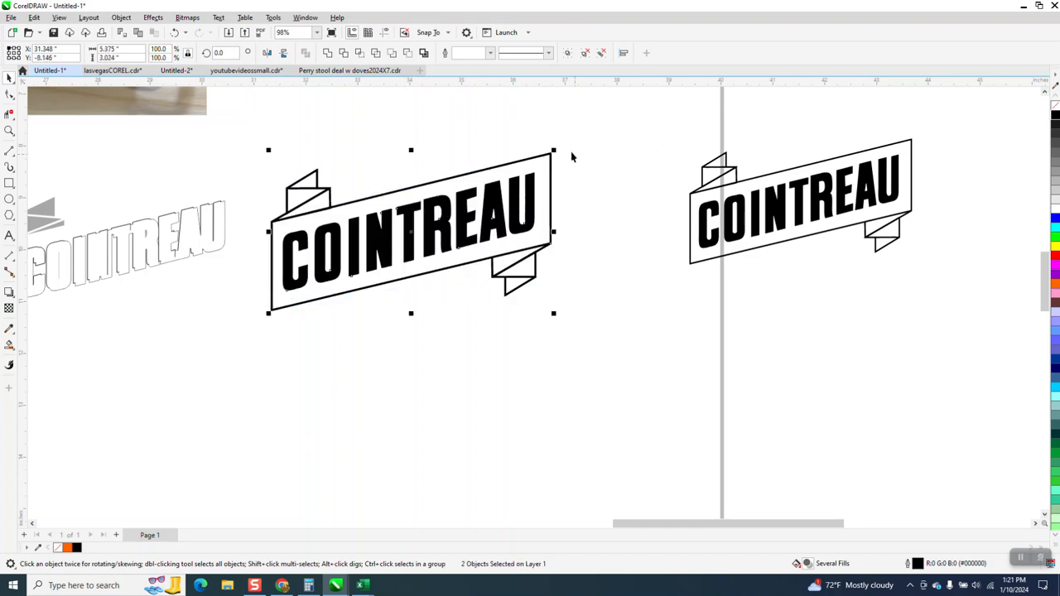
left_click_drag(555, 151, 316, 262)
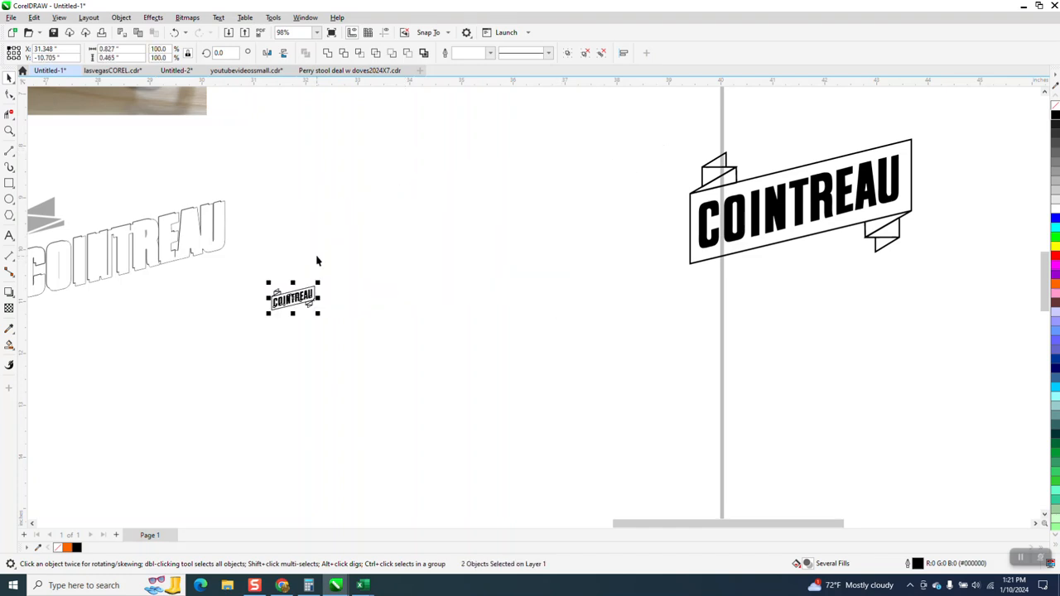
Step: Enlarge the selected banner and lettering together proportionally to about 1.869 in wide
left_click(8, 130)
left_click_drag(220, 256, 437, 351)
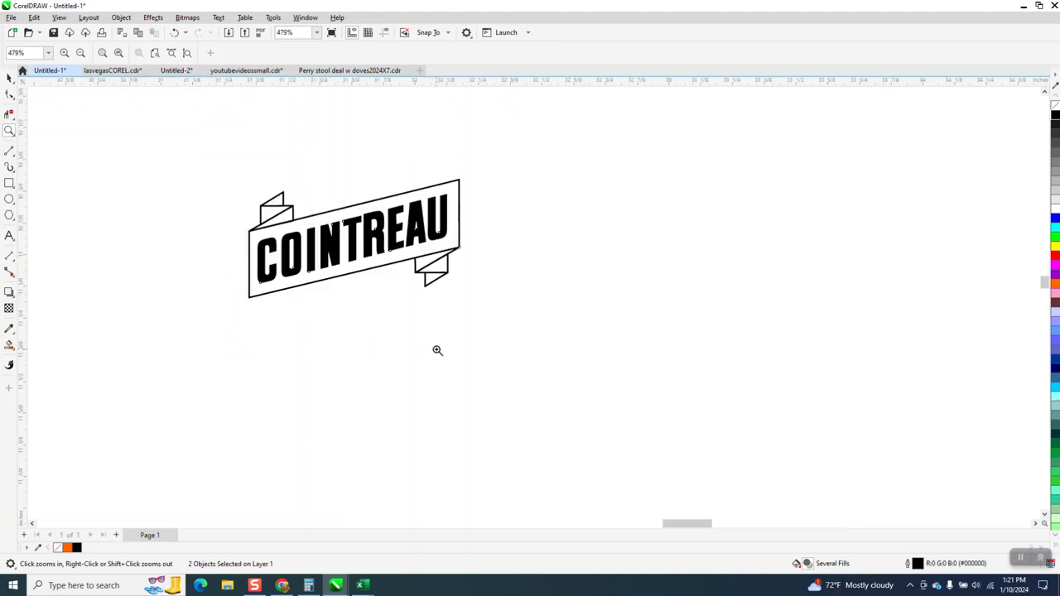
right_click(439, 342)
key("space")
left_click_drag(462, 241, 852, 173)
scroll(514, 302, "down", 3)
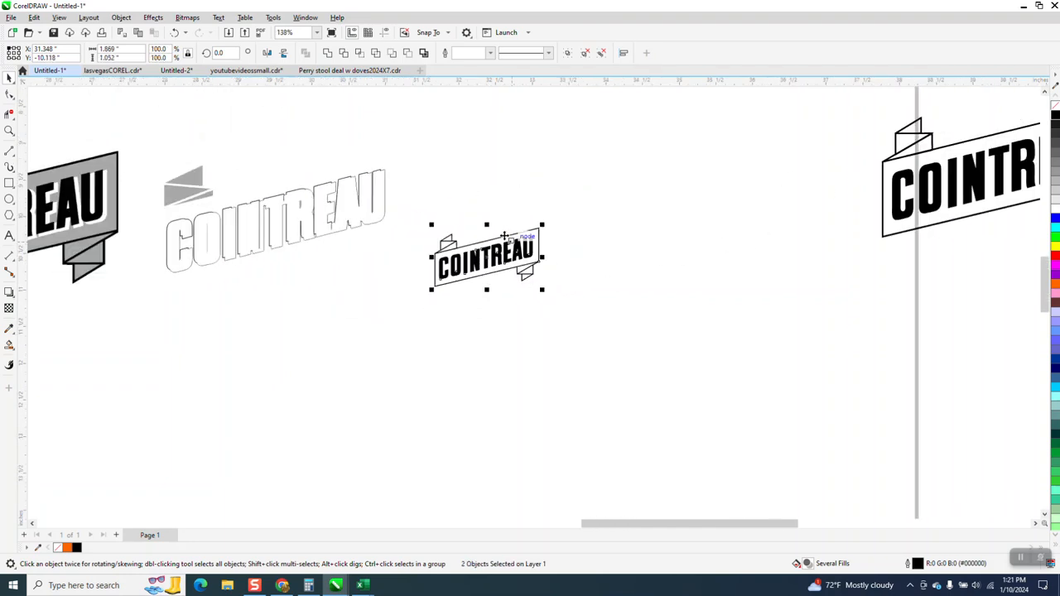
Step: Delete the leftover traced letter outlines and grey fold pieces between the grey banner and the small logo
left_click_drag(192, 147, 313, 265)
left_click_drag(406, 282, 406, 289)
key("Delete")
Step: Examine the engraved Cointreau banner in the knife photo up close
scroll(408, 286, "down", 3)
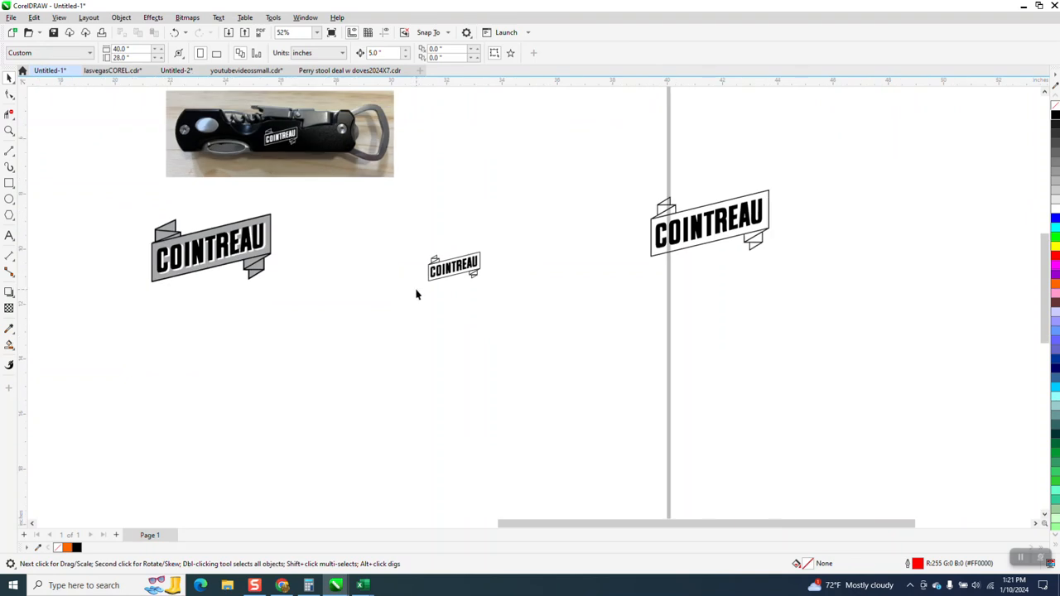
scroll(417, 294, "down", 1)
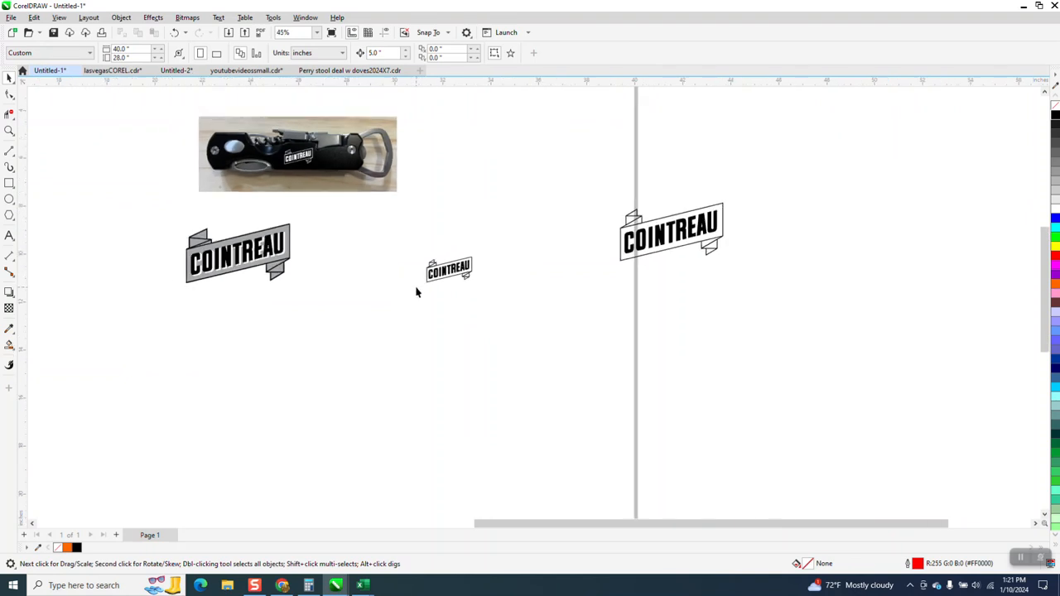
left_click(9, 130)
left_click_drag(204, 123, 428, 215)
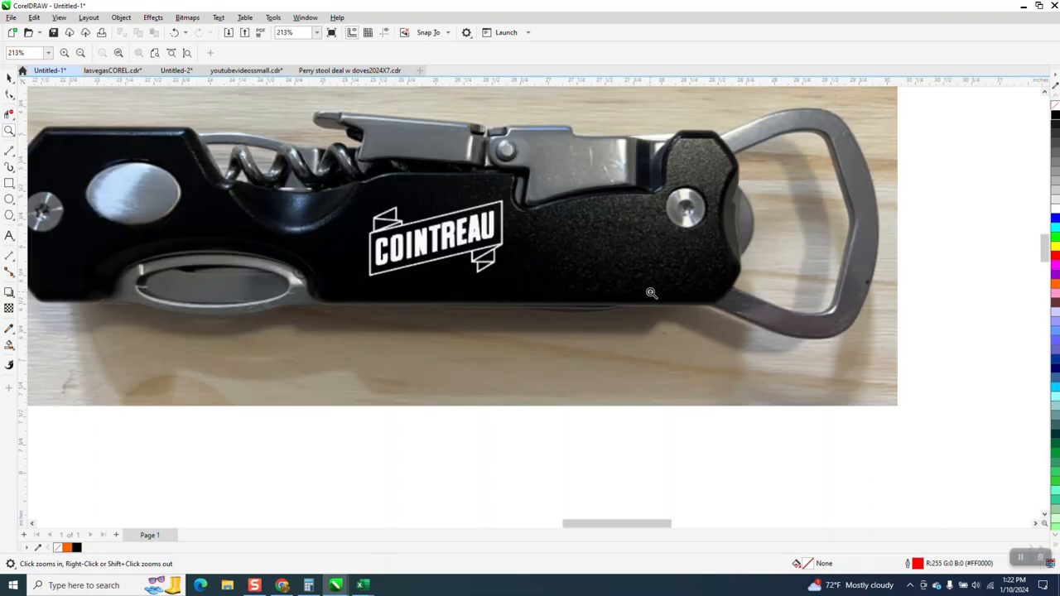